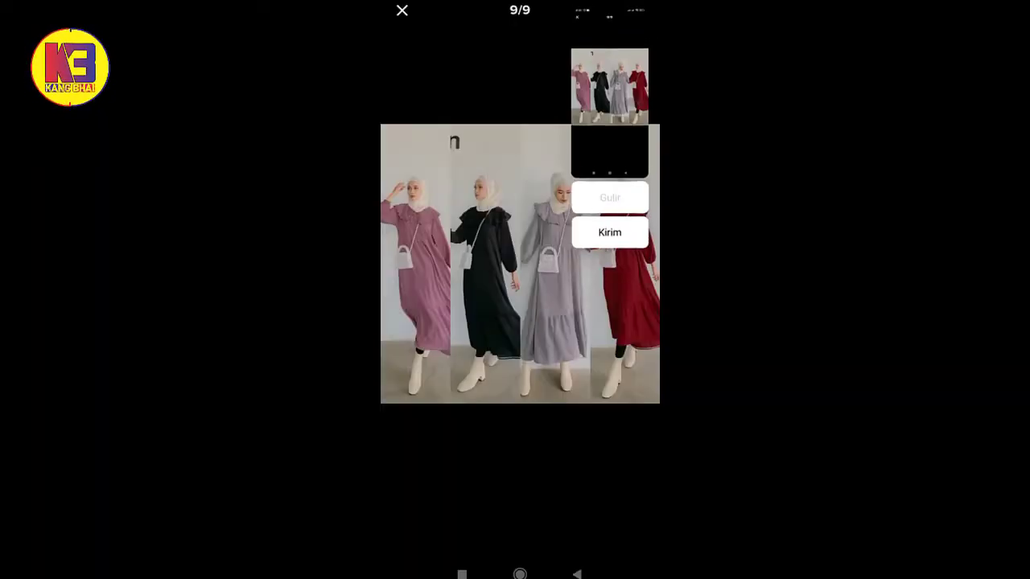
Close the full-screen dress photo, look over the product page, and clear TikTok from the recent apps
{"action": "key", "text": "Escape"}
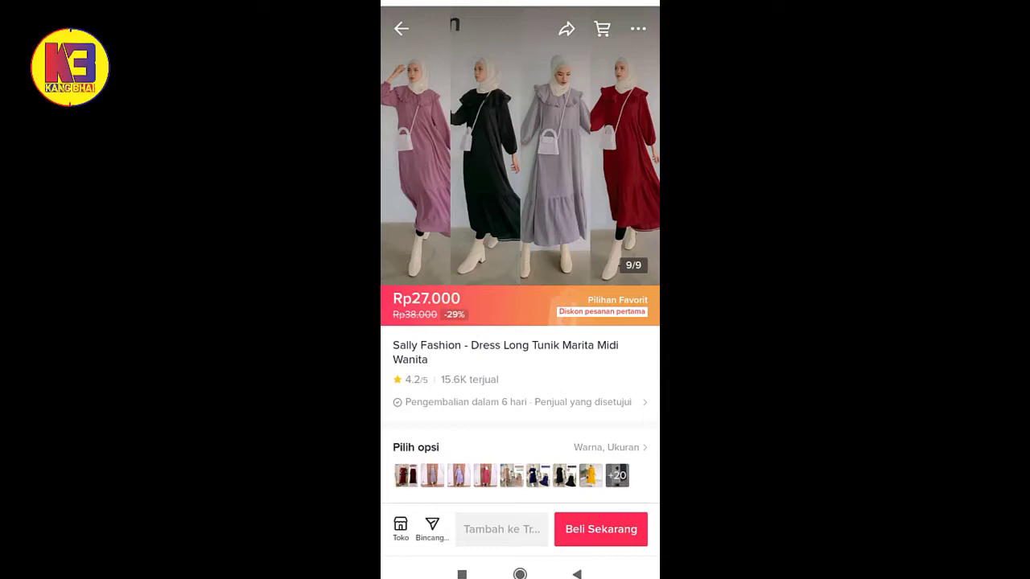
{"action": "scroll", "coordinate": [520, 321], "scroll_direction": "down", "scroll_amount": 3}
{"action": "scroll", "coordinate": [519, 322], "scroll_direction": "up", "scroll_amount": 3}
{"action": "left_click", "coordinate": [462, 573]}
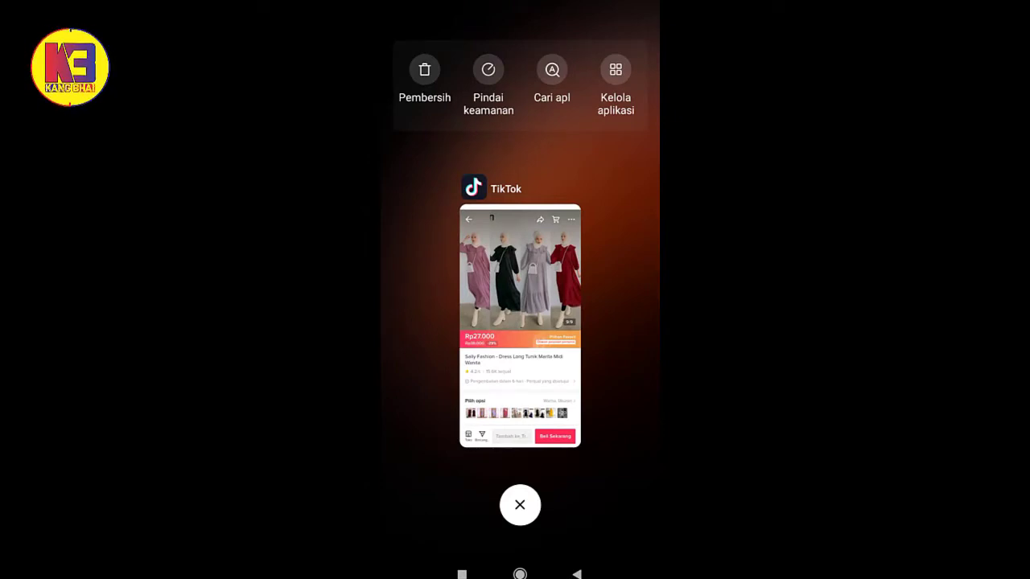
{"action": "left_click", "coordinate": [519, 504]}
Switch to WhatsApp on the phone and send the ten newest product screenshots from the gallery to the chat
{"action": "scroll", "coordinate": [520, 289], "scroll_direction": "left", "scroll_amount": 1}
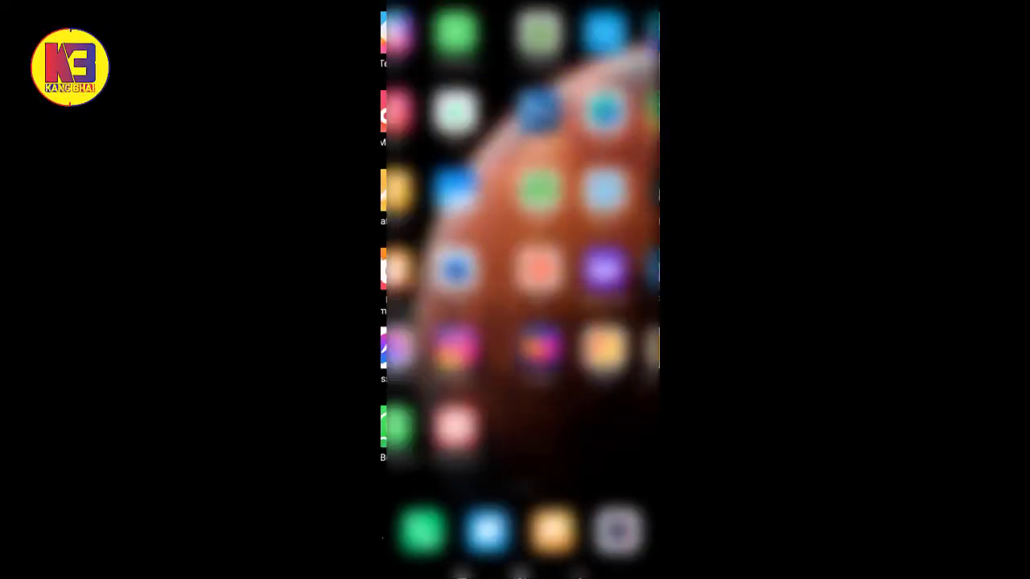
{"action": "left_click", "coordinate": [552, 427]}
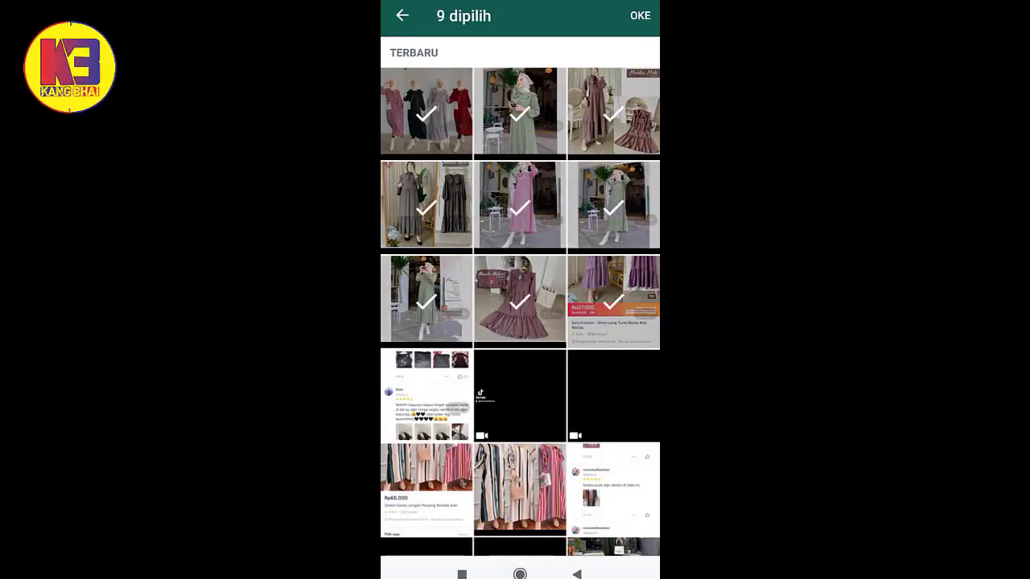
{"action": "left_click", "coordinate": [425, 395]}
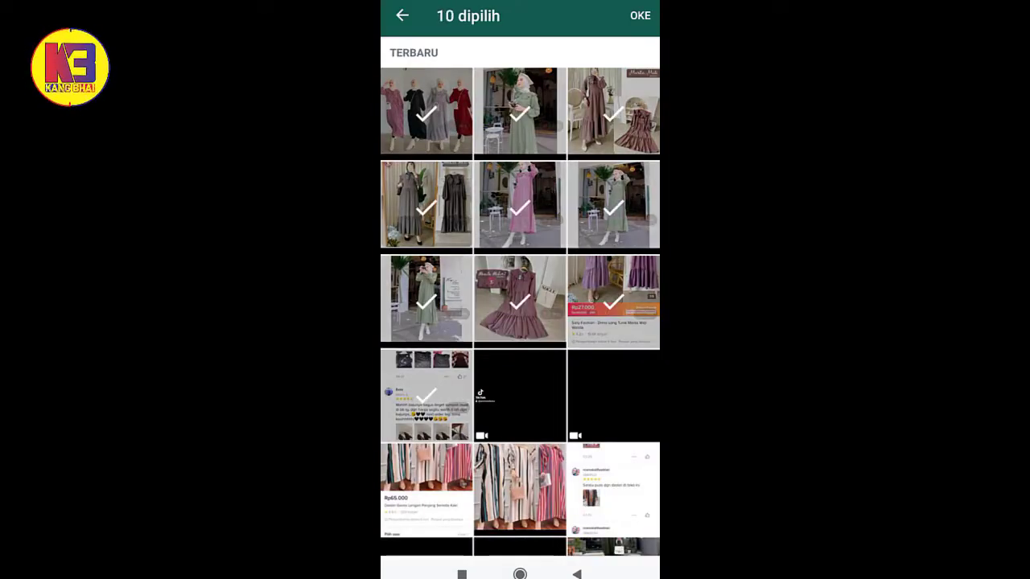
{"action": "left_click", "coordinate": [639, 15]}
{"action": "left_click", "coordinate": [639, 469]}
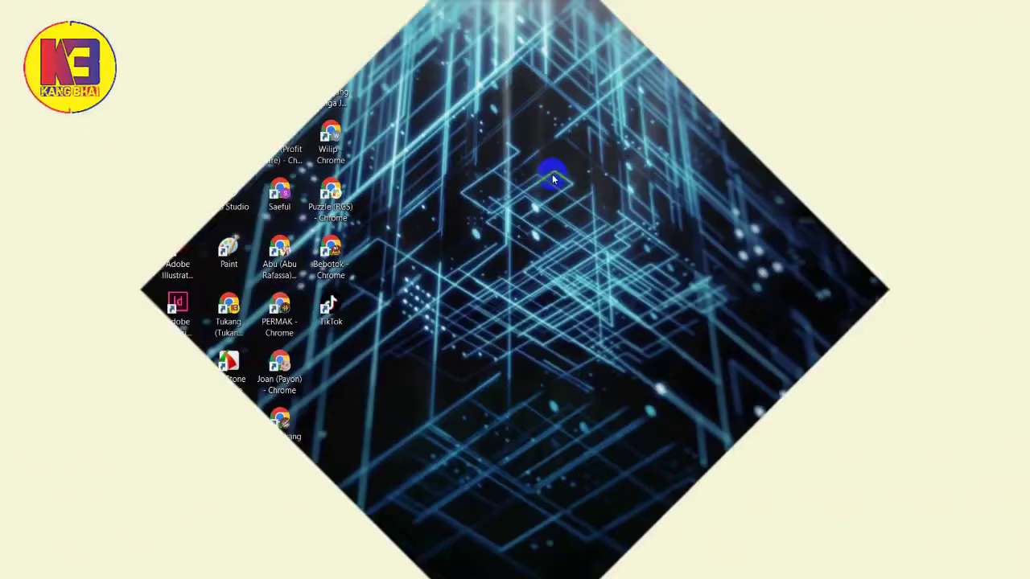
{"action": "right_click", "coordinate": [552, 174]}
{"action": "left_click", "coordinate": [582, 217]}
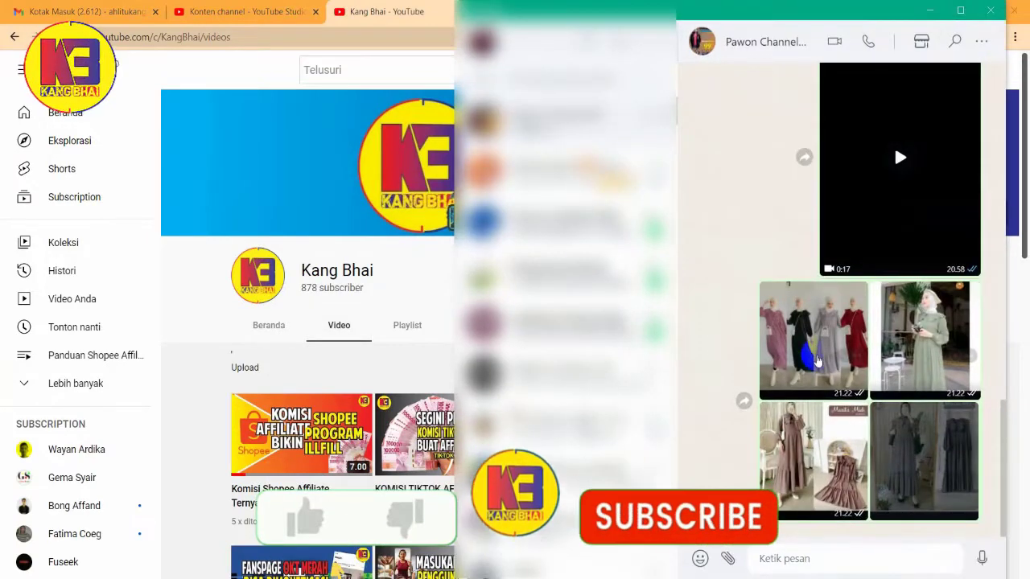
Download the first dress image from the WhatsApp chat into a new folder named 39 inside Pictures > Tiktok Shop
{"action": "left_click", "coordinate": [799, 357]}
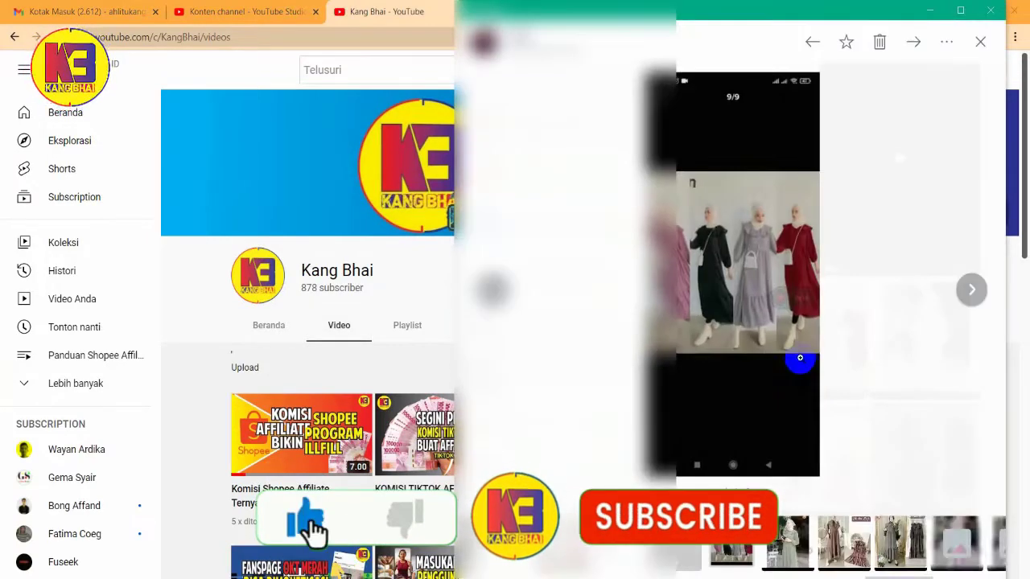
{"action": "left_click", "coordinate": [946, 44]}
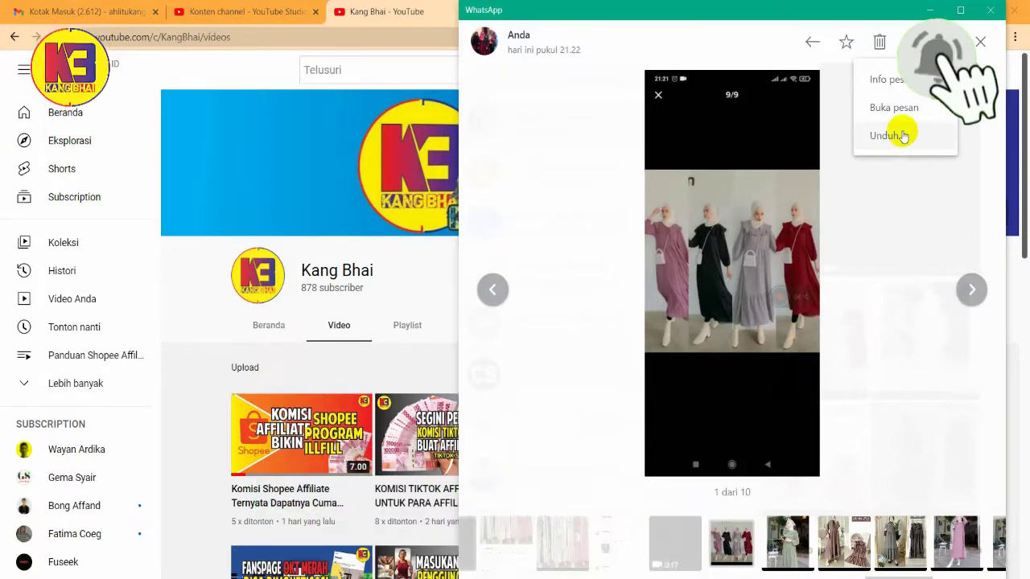
{"action": "left_click", "coordinate": [899, 136]}
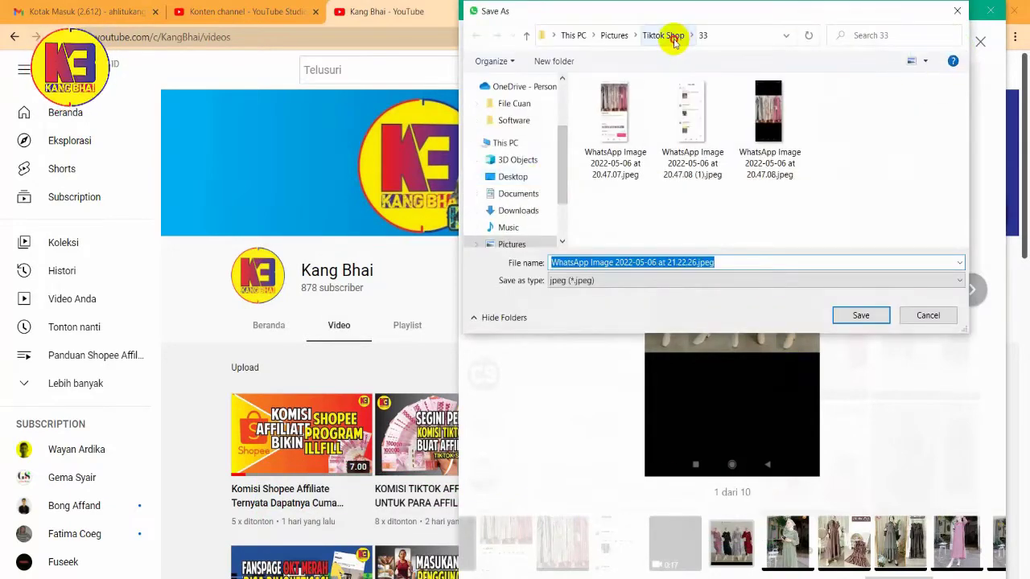
{"action": "left_click", "coordinate": [673, 36]}
{"action": "scroll", "coordinate": [688, 138], "scroll_direction": "down", "scroll_amount": 6}
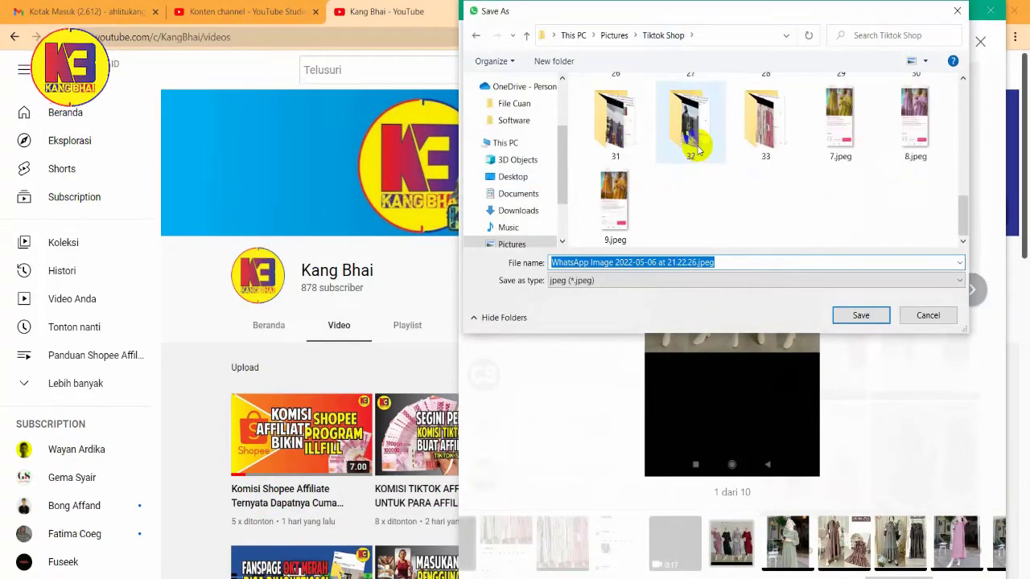
{"action": "left_click", "coordinate": [551, 62]}
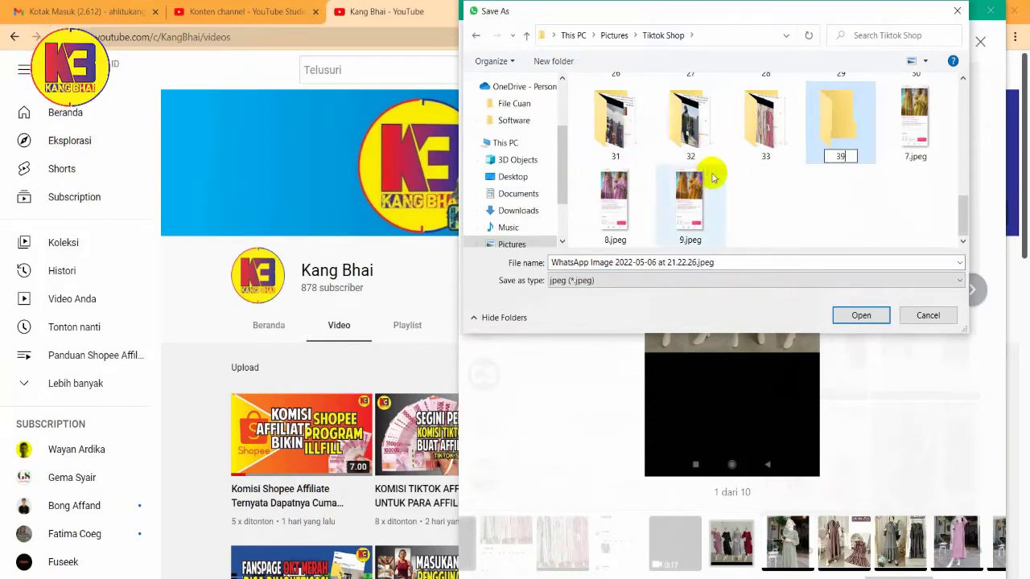
{"action": "double_click", "coordinate": [841, 145]}
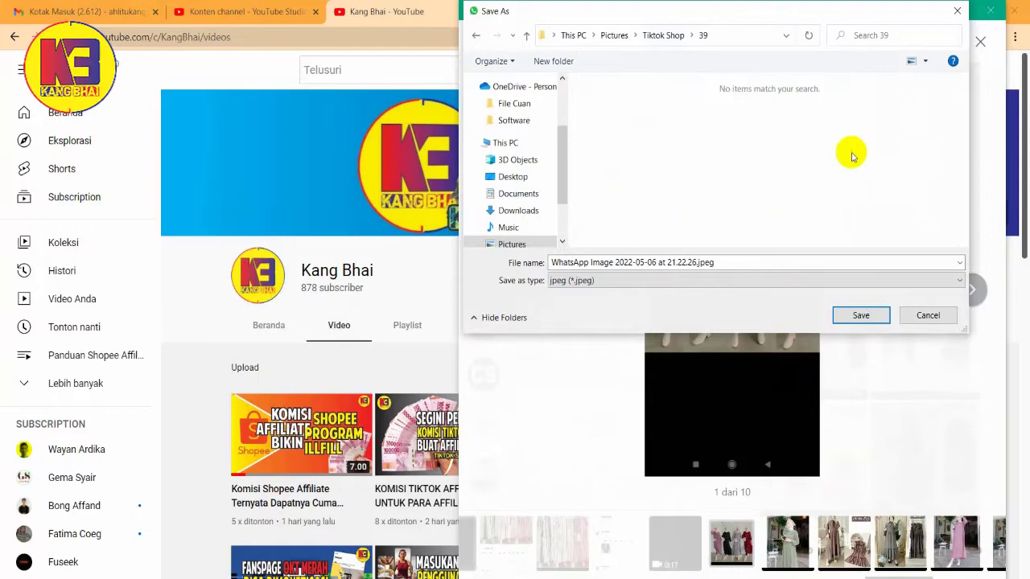
{"action": "left_click", "coordinate": [859, 314]}
Download the second and third dress images from the chat into folder 39
{"action": "left_click", "coordinate": [969, 289]}
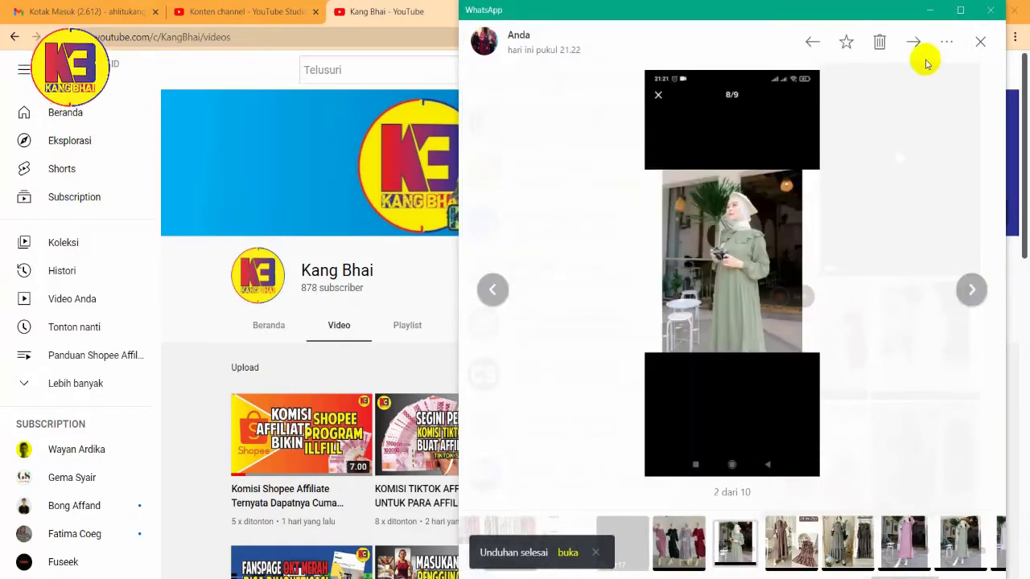
{"action": "left_click", "coordinate": [946, 41]}
{"action": "left_click", "coordinate": [883, 137]}
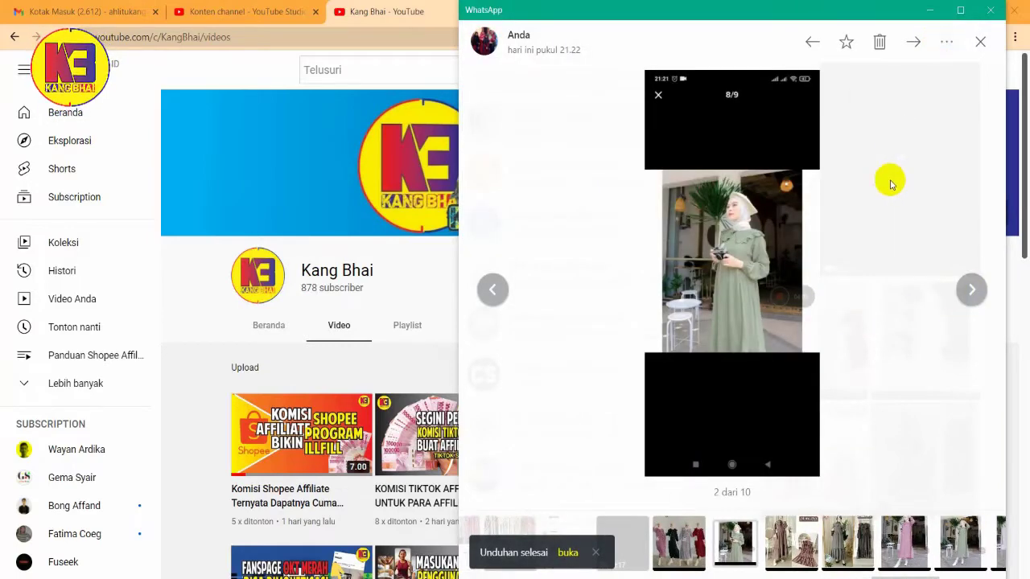
{"action": "left_click", "coordinate": [843, 313]}
{"action": "left_click", "coordinate": [974, 290]}
{"action": "left_click", "coordinate": [946, 41]}
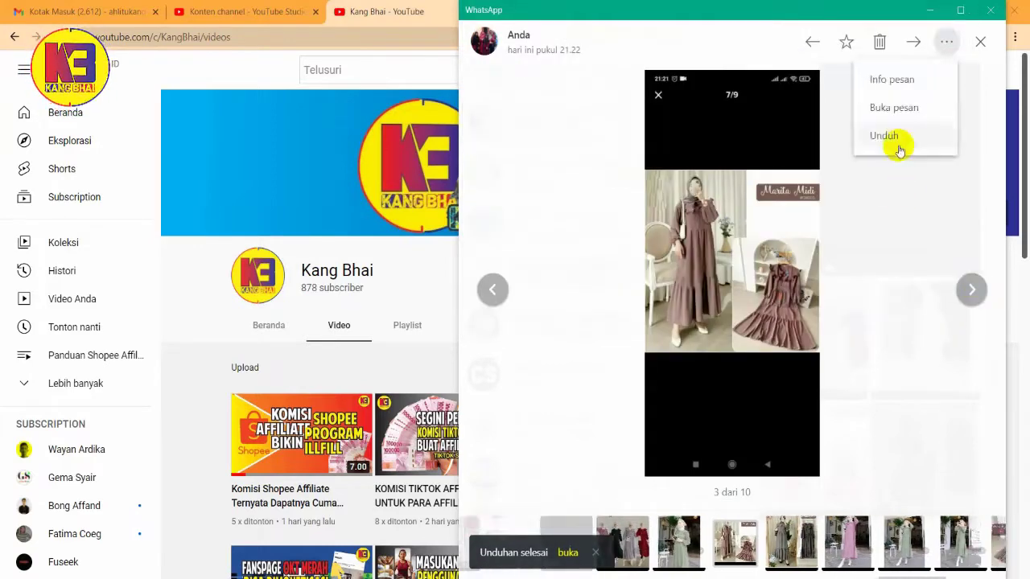
{"action": "left_click", "coordinate": [896, 142]}
{"action": "left_click", "coordinate": [850, 314]}
Download the following images from the chat into folder 39, up to the ninth one showing the product page
{"action": "left_click", "coordinate": [967, 289]}
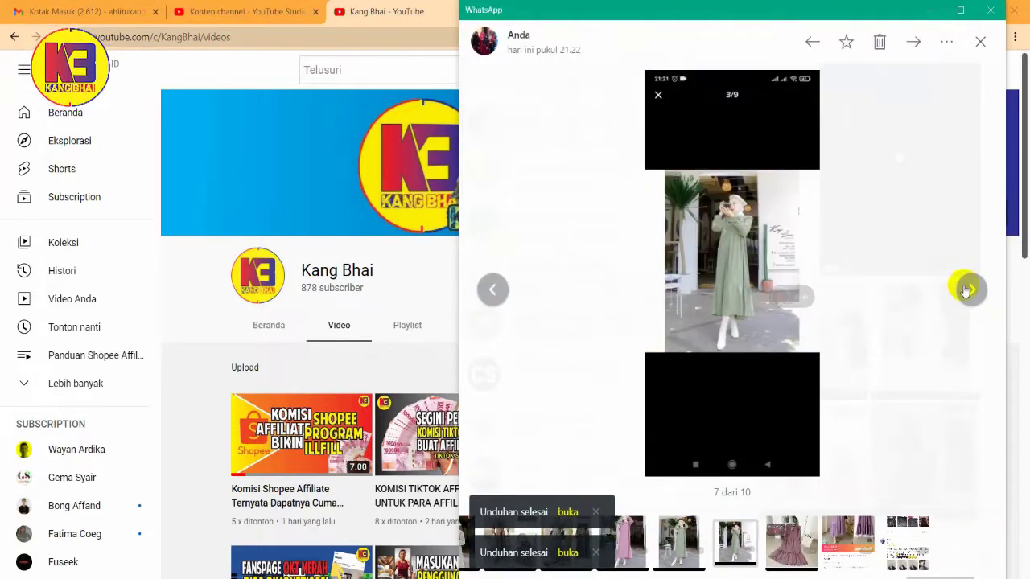
{"action": "left_click", "coordinate": [965, 286]}
{"action": "left_click", "coordinate": [963, 289]}
{"action": "left_click", "coordinate": [946, 41]}
{"action": "left_click", "coordinate": [896, 136]}
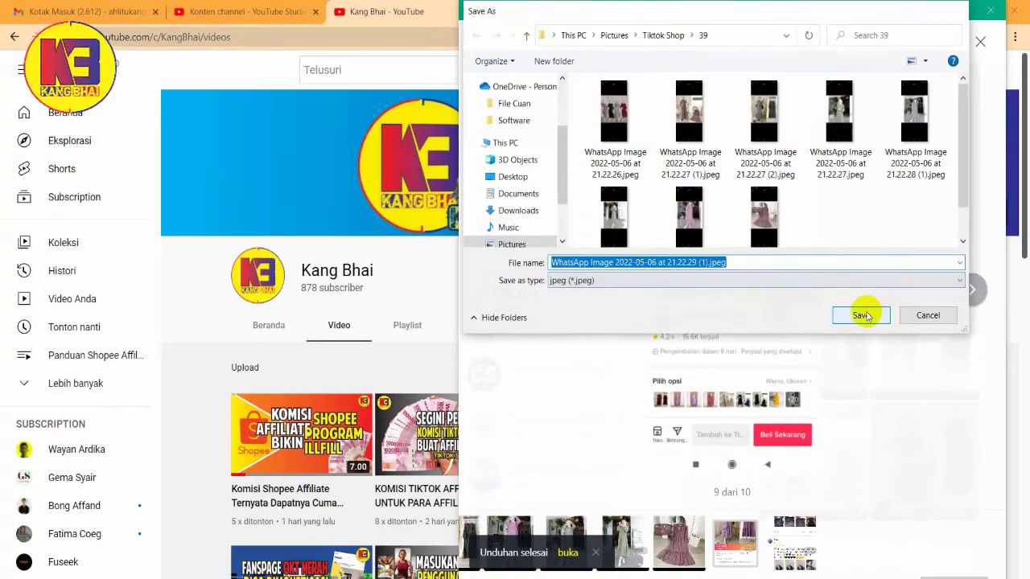
{"action": "left_click", "coordinate": [860, 314]}
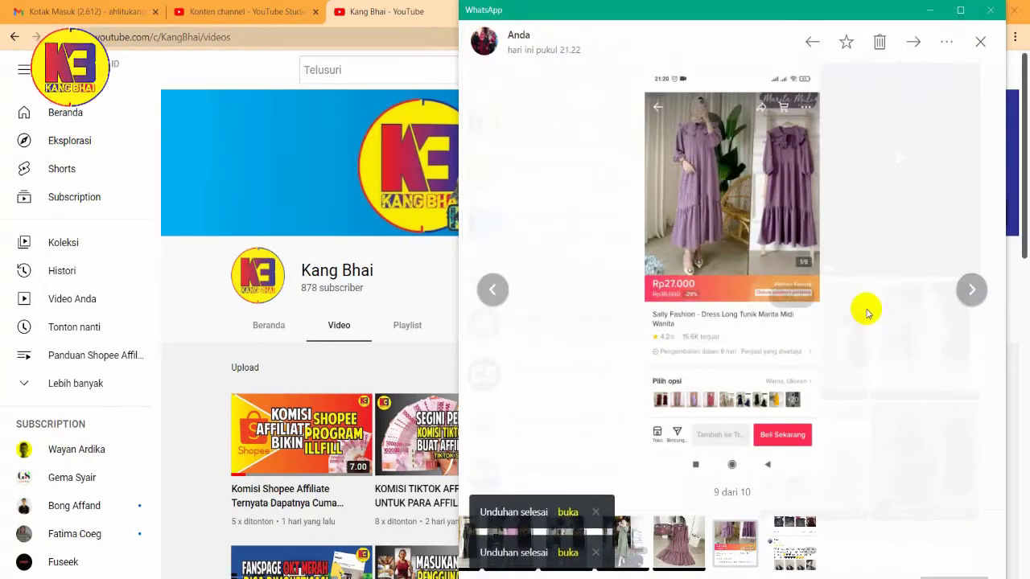
Minimize the WhatsApp and browser windows and refresh the desktop
{"action": "left_click", "coordinate": [931, 11]}
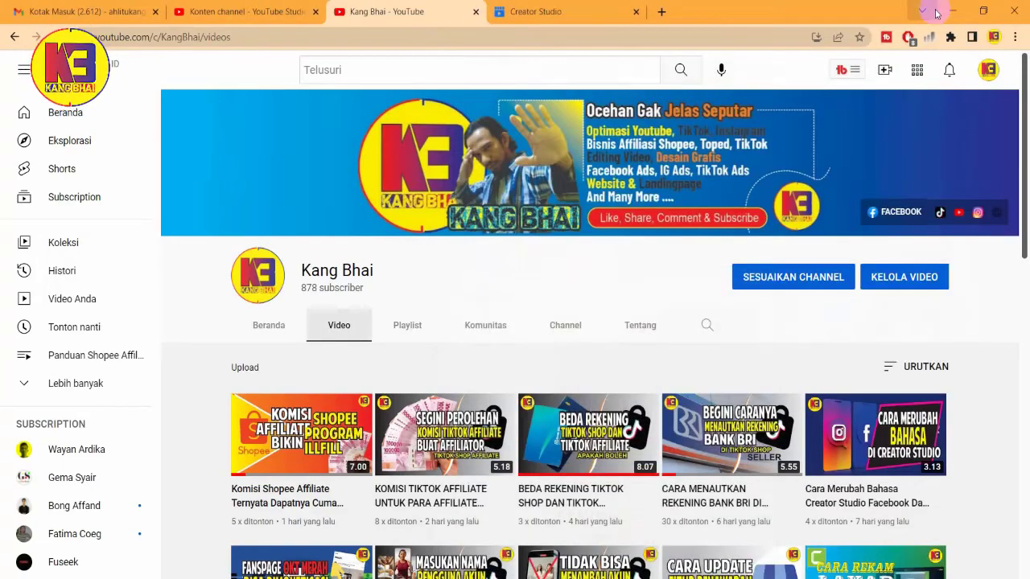
{"action": "left_click", "coordinate": [948, 11]}
{"action": "right_click", "coordinate": [616, 201]}
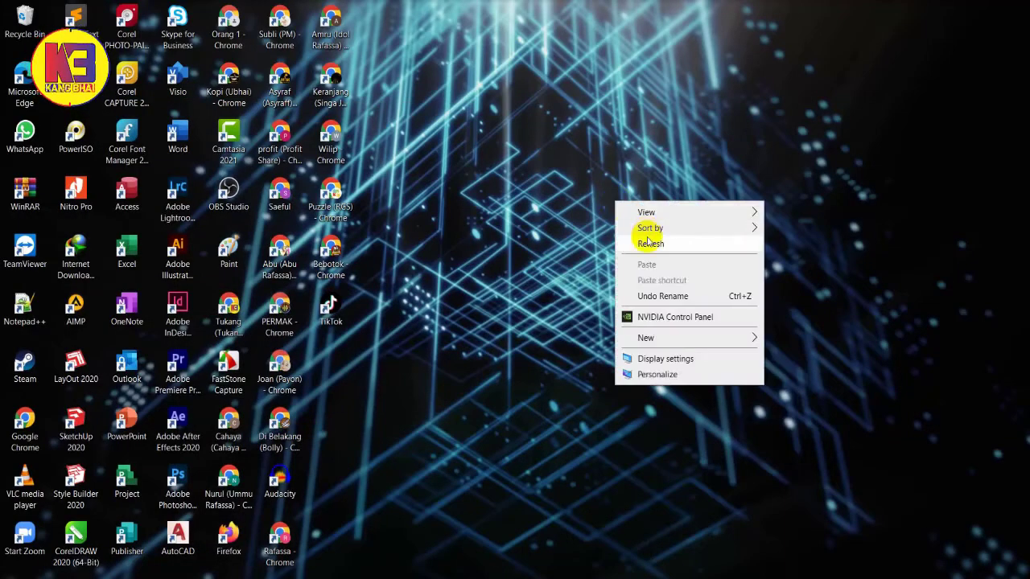
{"action": "left_click", "coordinate": [643, 242]}
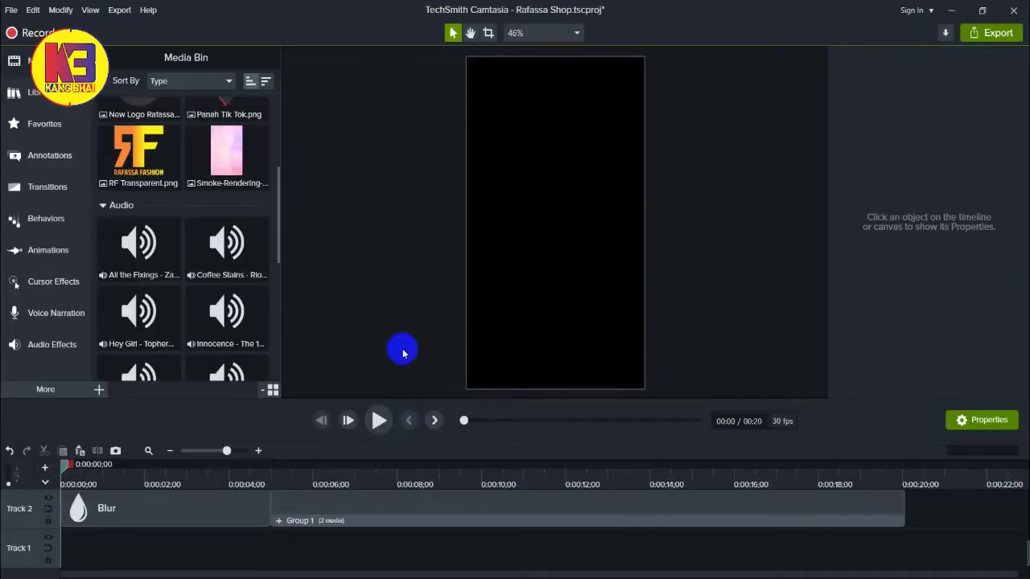
In Camtasia, import all nine images from Pictures > Tiktok Shop > 39 into the Media Bin
{"action": "right_click", "coordinate": [249, 208]}
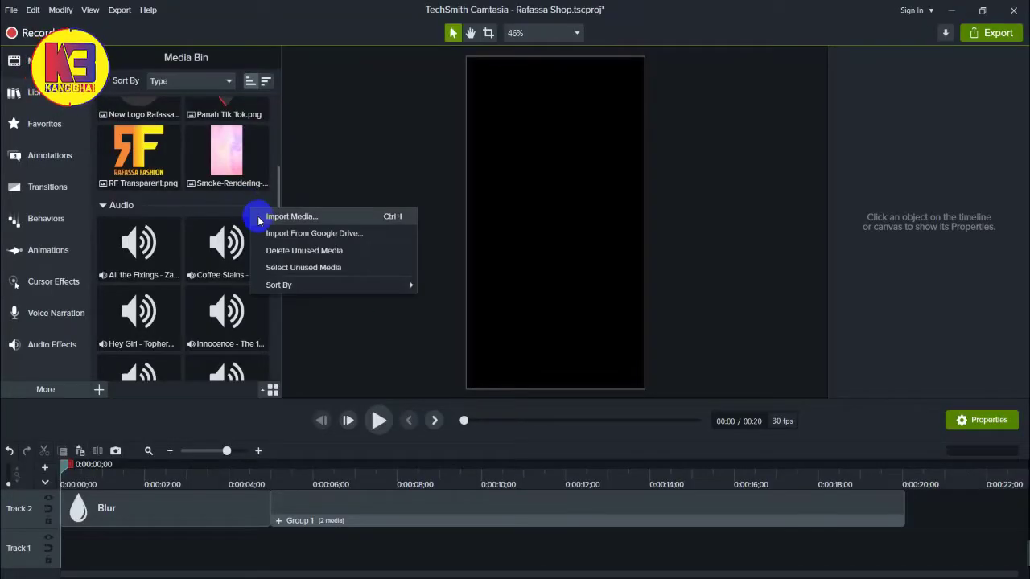
{"action": "left_click", "coordinate": [259, 219]}
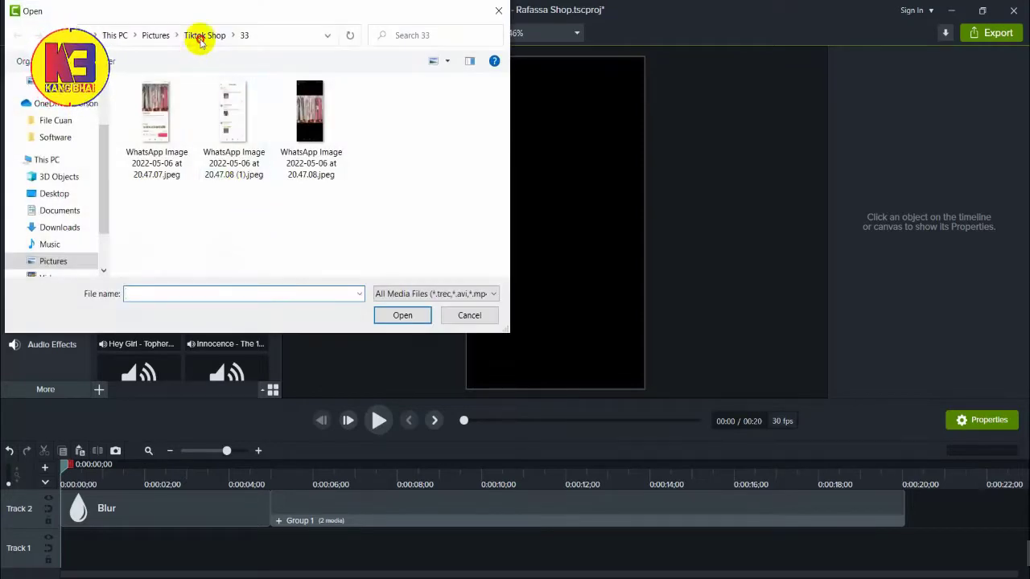
{"action": "left_click", "coordinate": [202, 34]}
{"action": "double_click", "coordinate": [371, 218]}
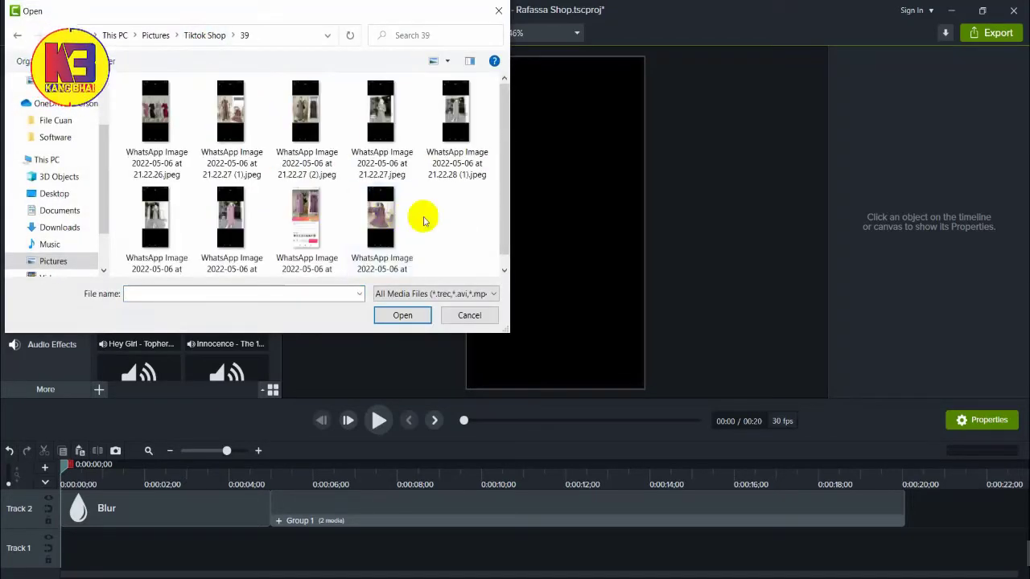
{"action": "left_click_drag", "start_coordinate": [478, 244], "coordinate": [161, 96]}
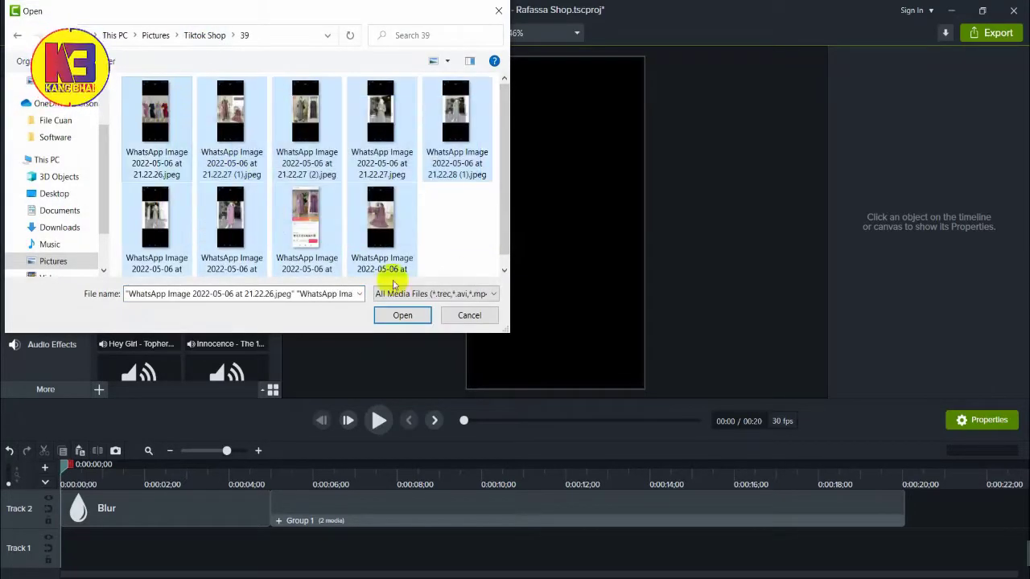
{"action": "left_click", "coordinate": [403, 316]}
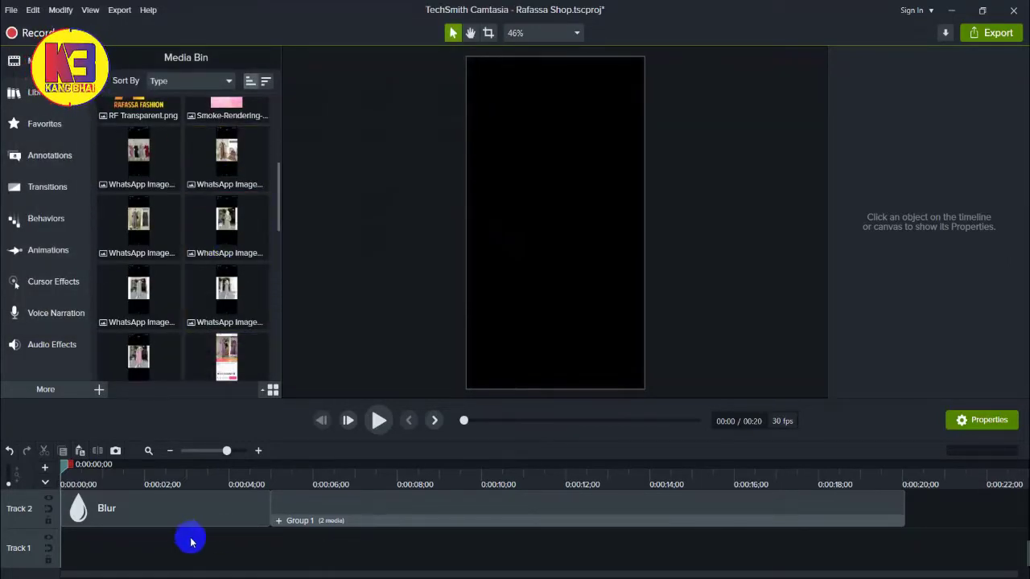
Preview the title frames at 0:00:02;23 and 0:00:04;02 and examine the imported dress images in the Media Bin
{"action": "left_click", "coordinate": [177, 484]}
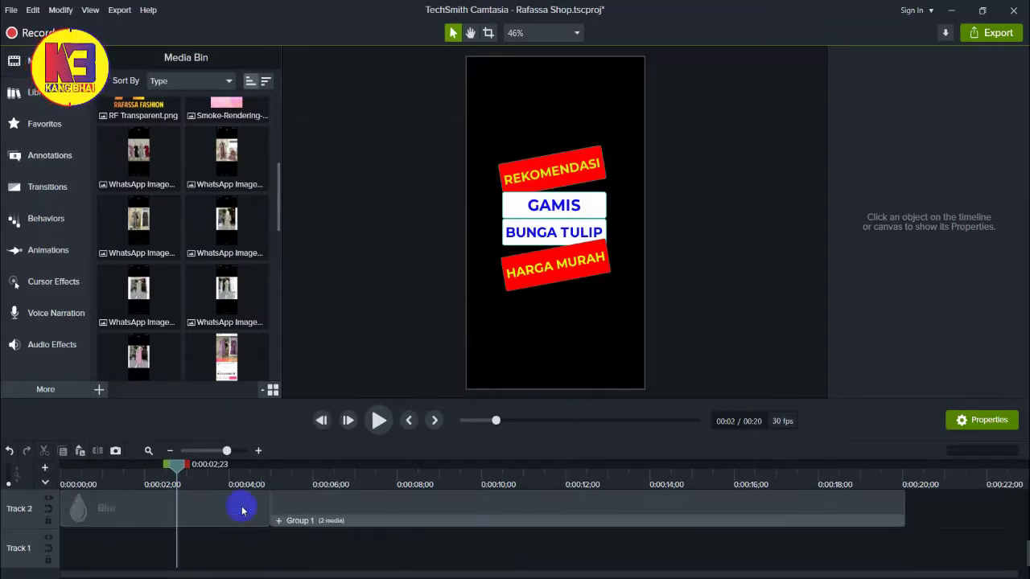
{"action": "left_click", "coordinate": [231, 472]}
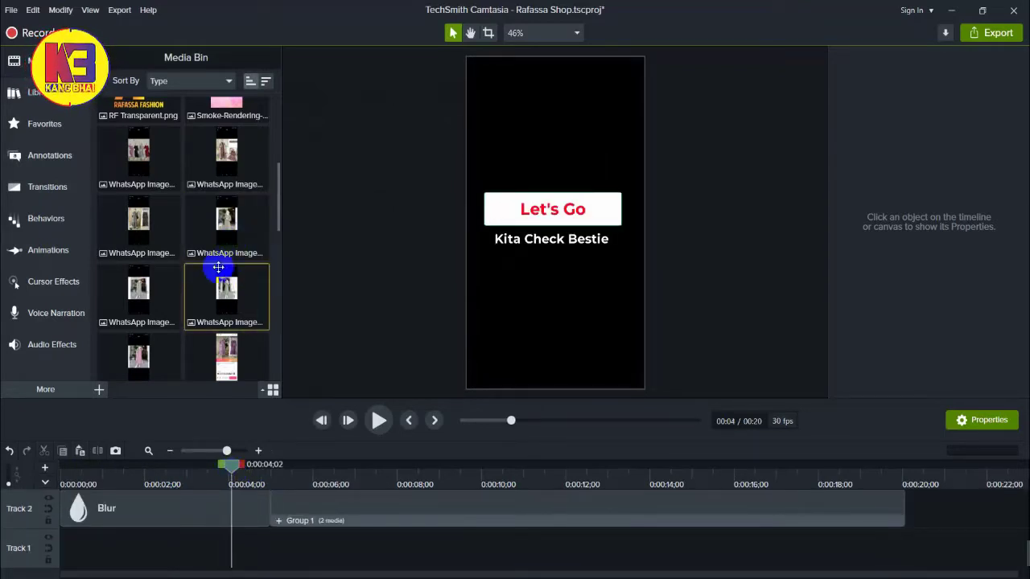
{"action": "scroll", "coordinate": [170, 354], "scroll_direction": "down", "scroll_amount": 2}
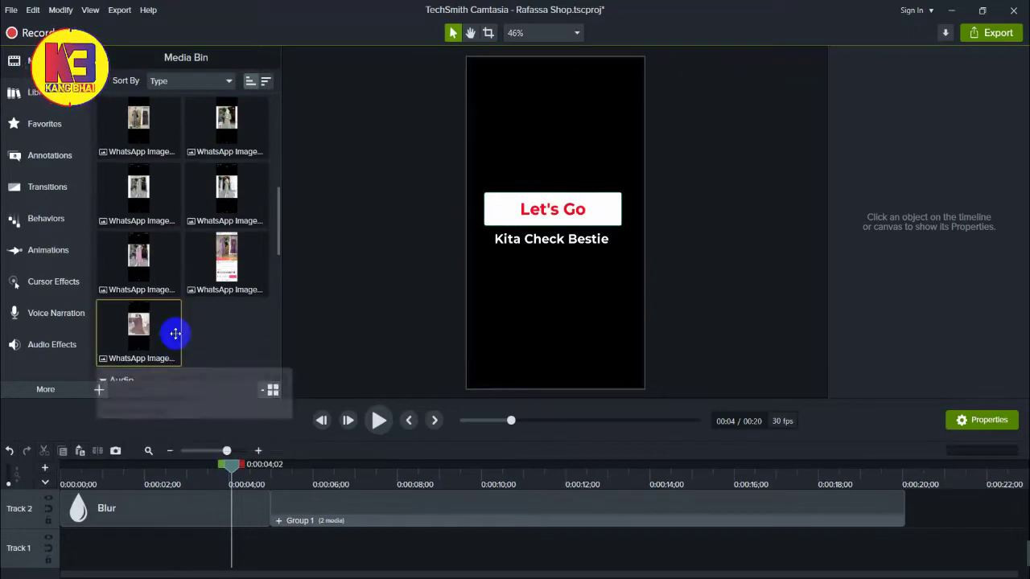
{"action": "scroll", "coordinate": [175, 333], "scroll_direction": "up", "scroll_amount": 3}
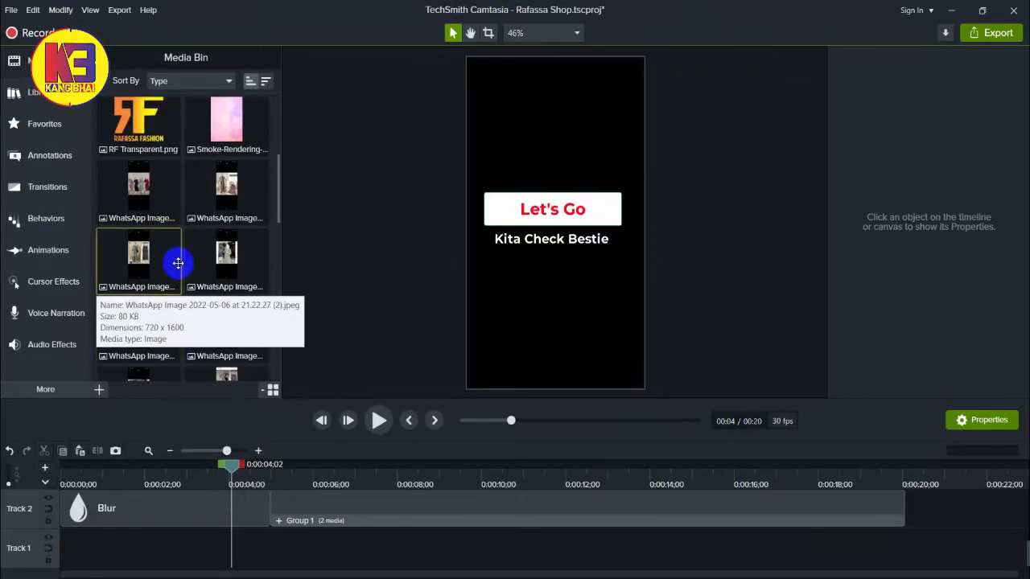
{"action": "scroll", "coordinate": [178, 263], "scroll_direction": "down", "scroll_amount": 4}
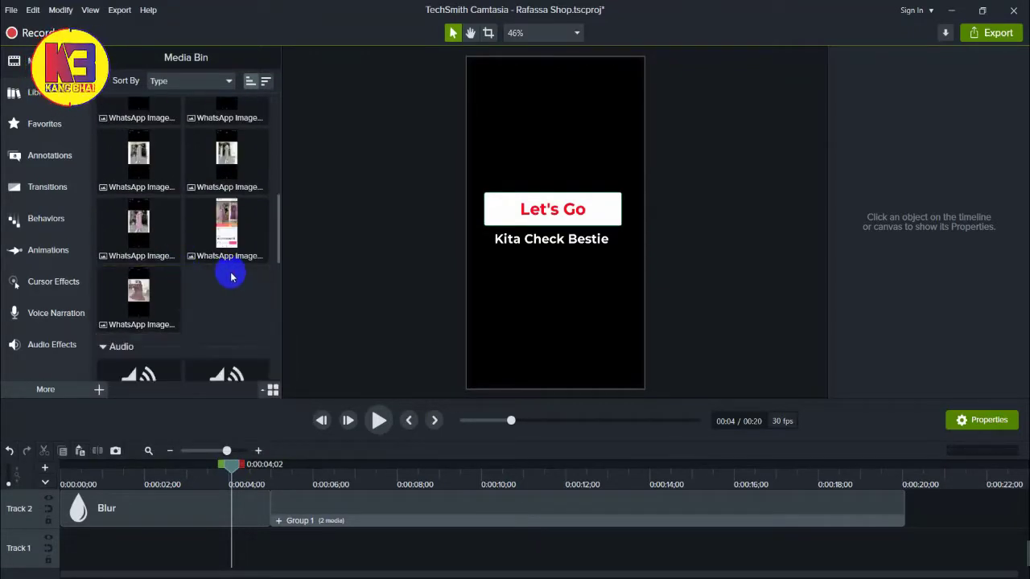
{"action": "scroll", "coordinate": [231, 276], "scroll_direction": "down", "scroll_amount": 1}
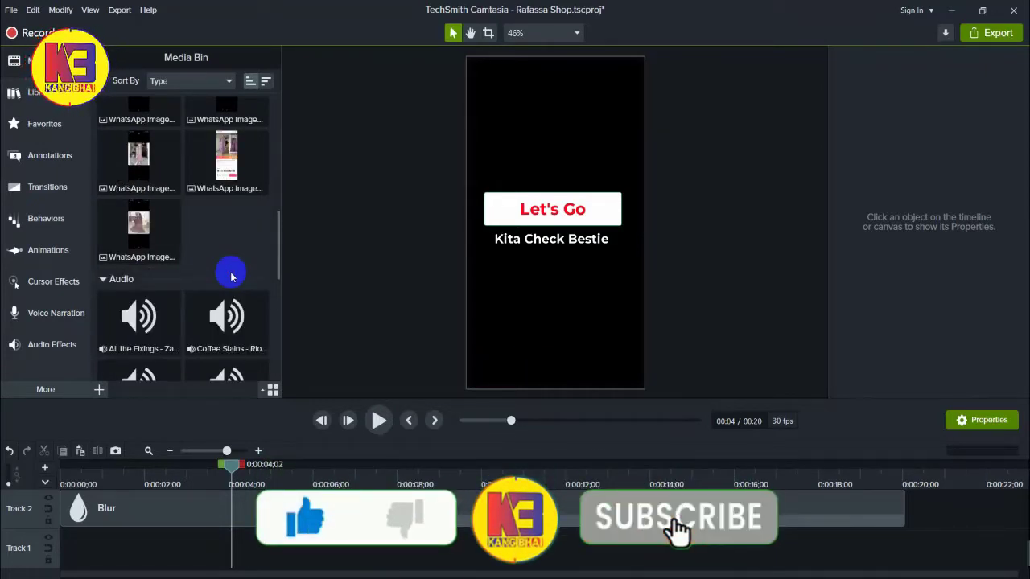
{"action": "scroll", "coordinate": [227, 233], "scroll_direction": "up", "scroll_amount": 2}
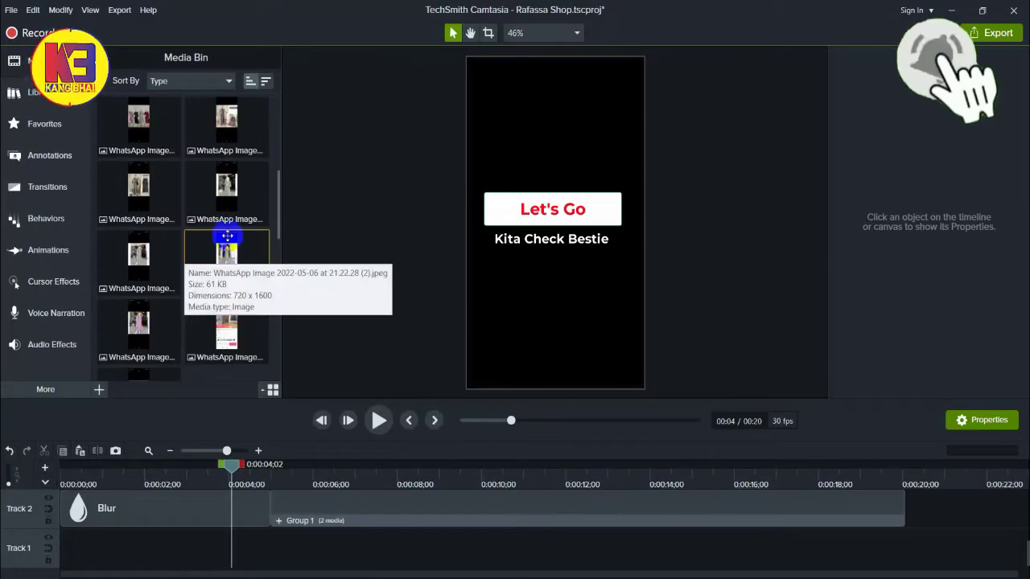
{"action": "scroll", "coordinate": [227, 236], "scroll_direction": "down", "scroll_amount": 1}
{"action": "scroll", "coordinate": [227, 234], "scroll_direction": "down", "scroll_amount": 1}
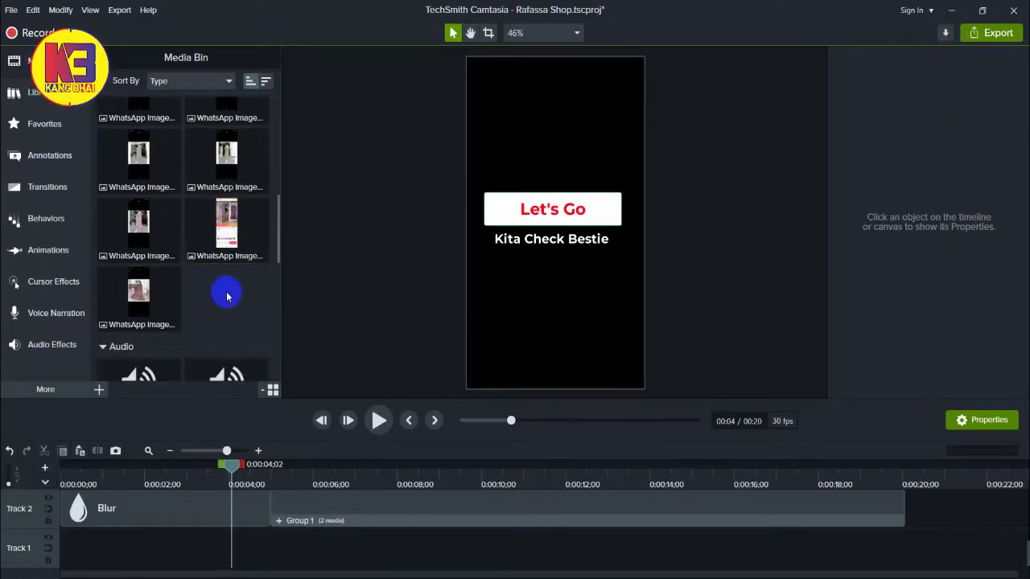
Switch to WhatsApp and save the tenth chat image, the customer reviews page, into Pictures > Tiktok Shop > 39
{"action": "right_click", "coordinate": [226, 295]}
{"action": "left_click", "coordinate": [240, 306]}
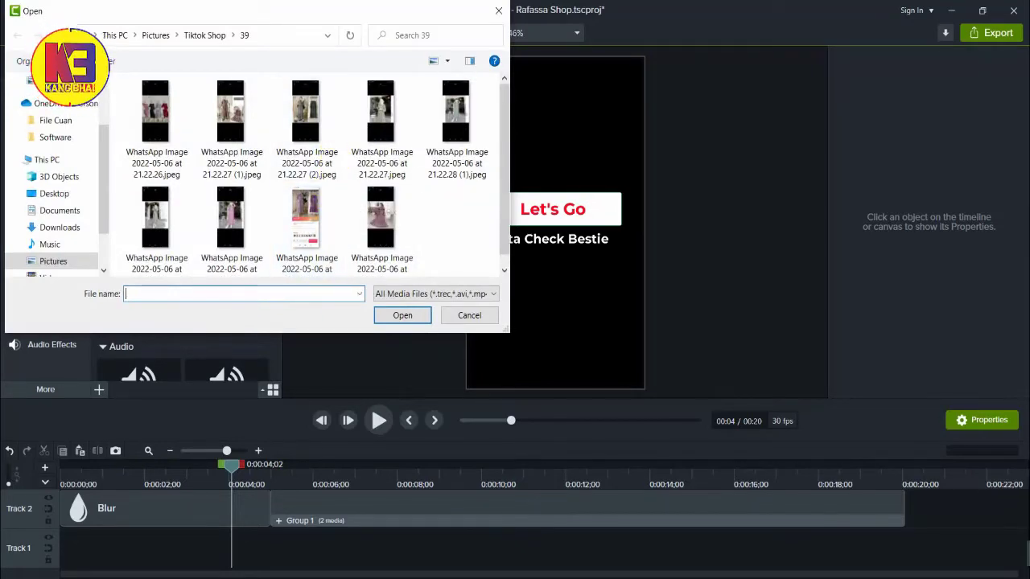
{"action": "key", "text": "alt+Tab"}
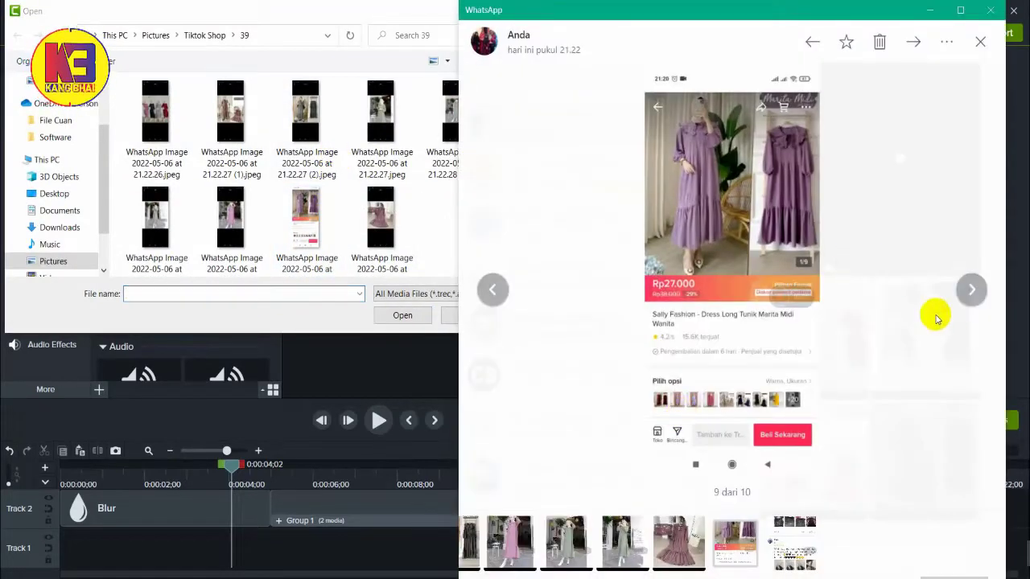
{"action": "left_click", "coordinate": [969, 292]}
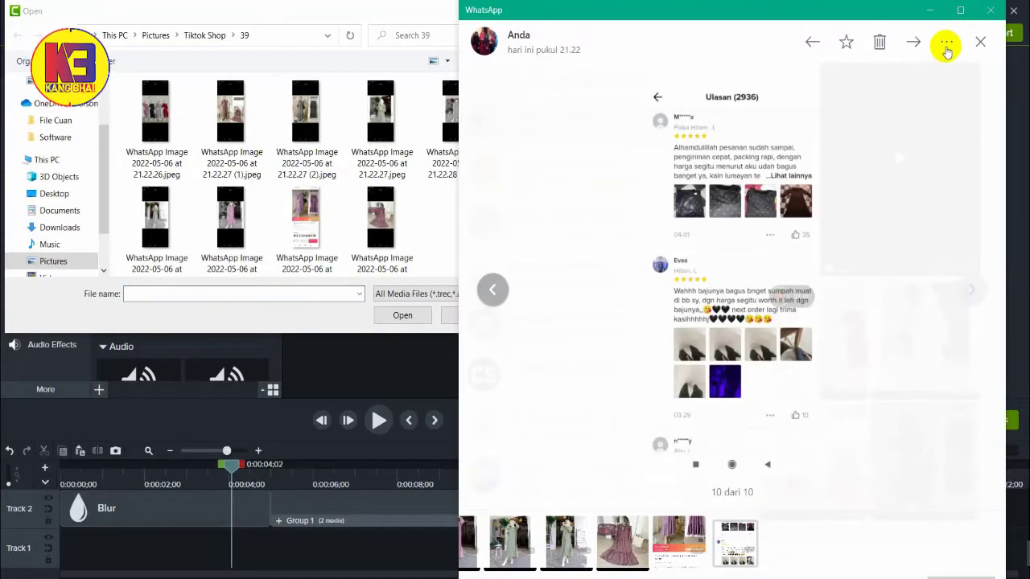
{"action": "left_click", "coordinate": [946, 48]}
{"action": "left_click", "coordinate": [922, 133]}
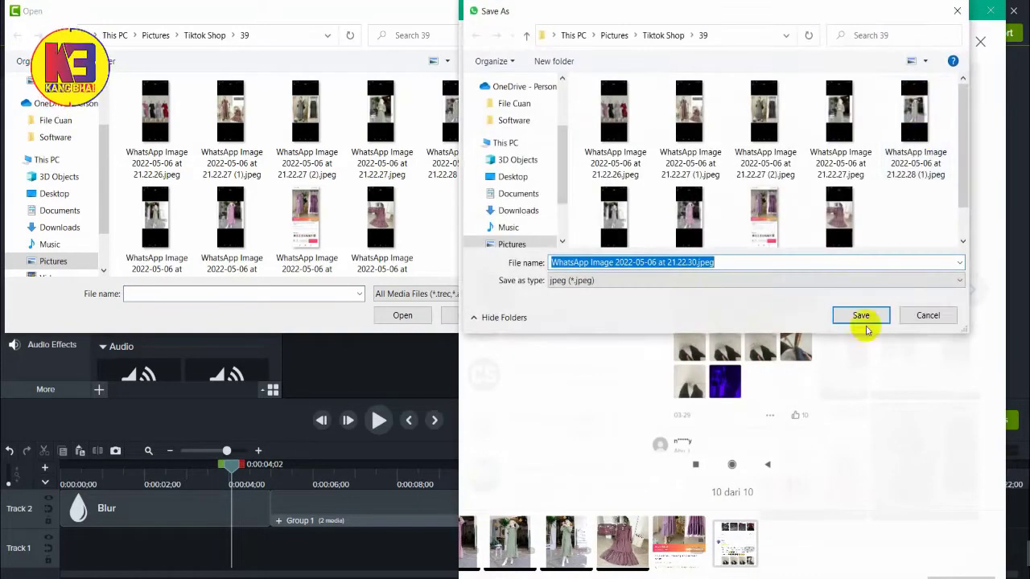
{"action": "left_click", "coordinate": [859, 316]}
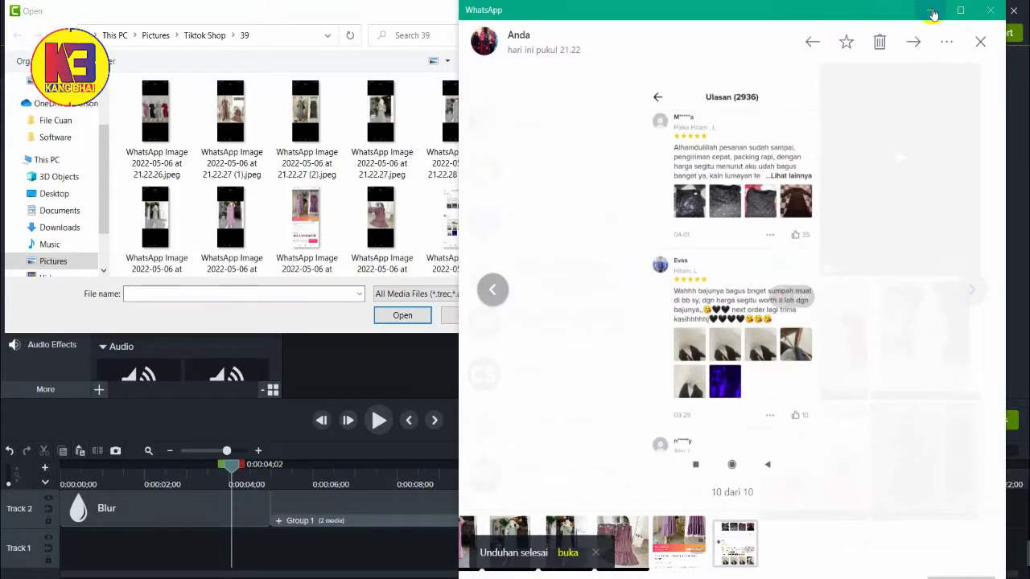
Return to Camtasia and import the newly saved reviews page image into the Media Bin
{"action": "left_click", "coordinate": [931, 12]}
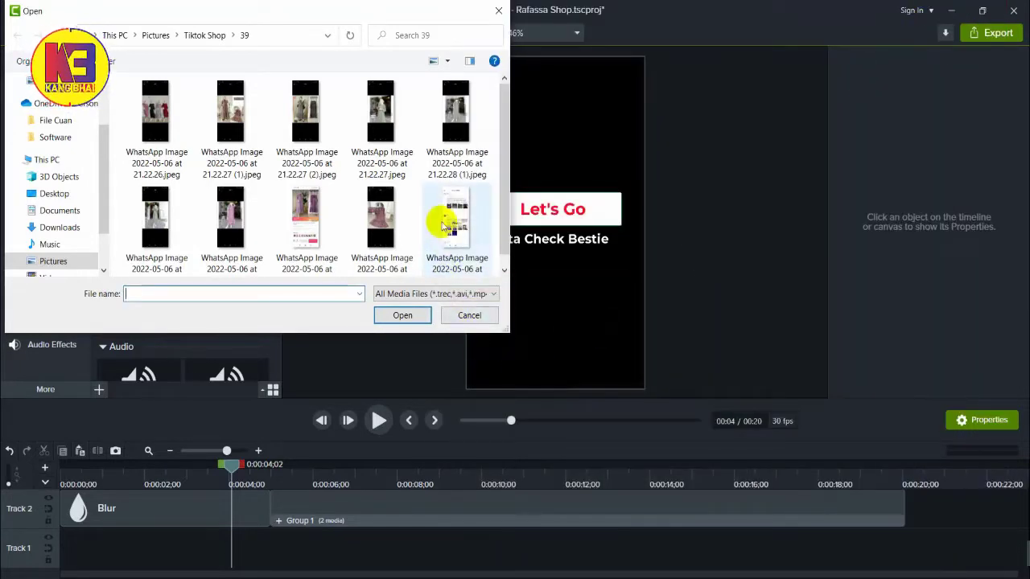
{"action": "left_click", "coordinate": [444, 225]}
{"action": "left_click", "coordinate": [402, 315]}
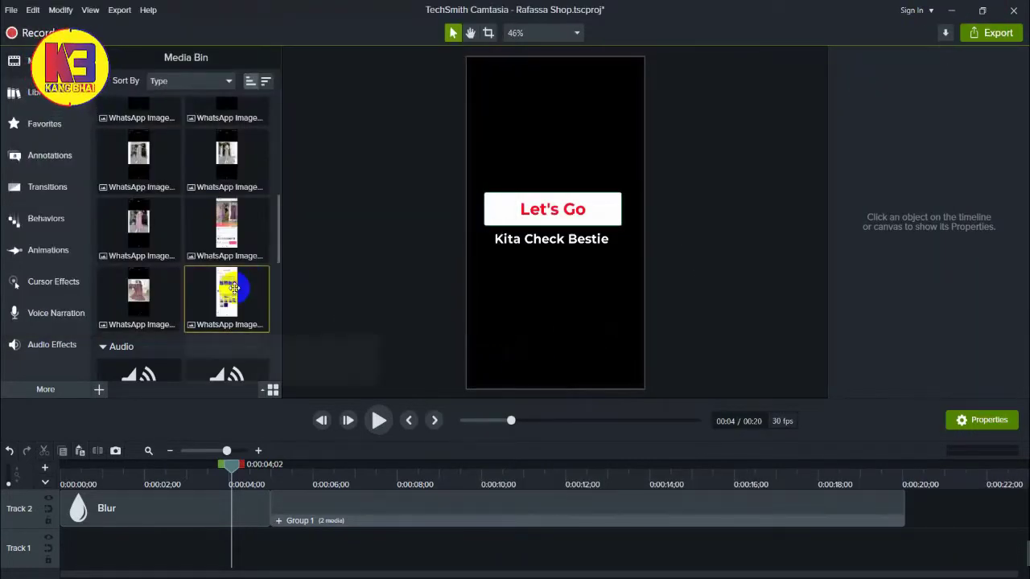
Review the intro up to 0:00:03;16 and place the reviews page image on Track 1, starting where the Blur clip ends
{"action": "left_click_drag", "start_coordinate": [131, 477], "coordinate": [44, 481]}
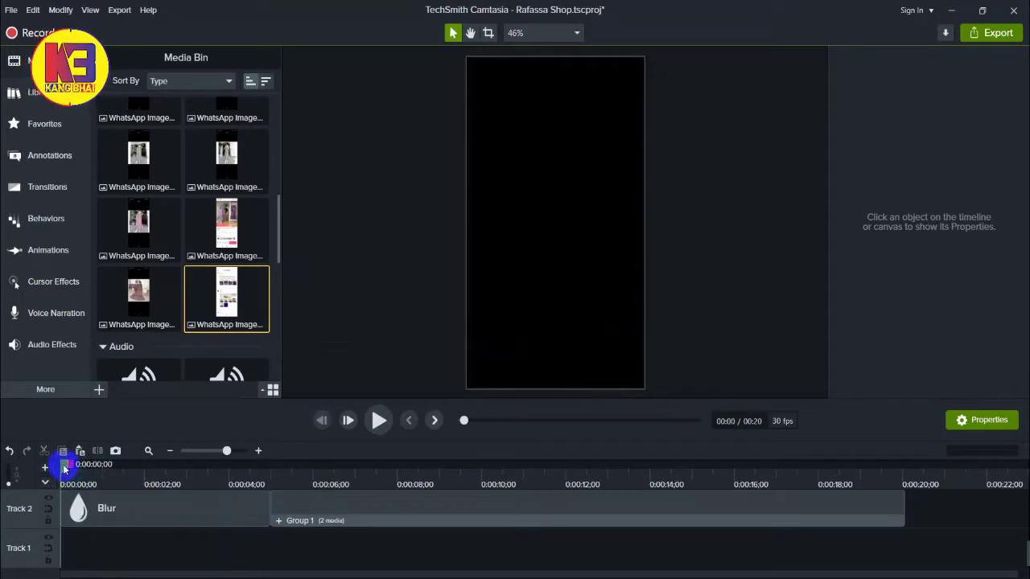
{"action": "left_click_drag", "start_coordinate": [64, 469], "coordinate": [211, 476]}
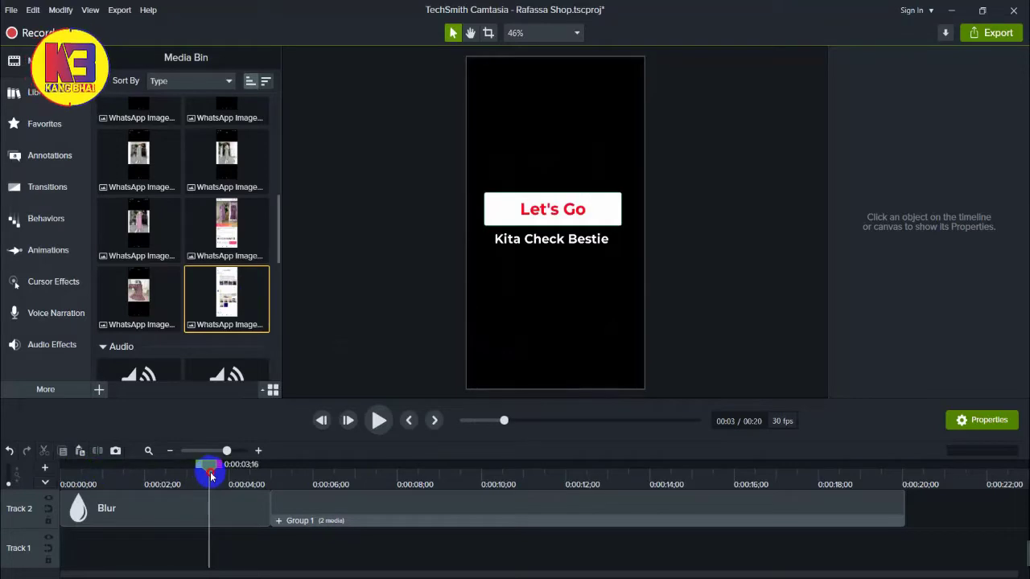
{"action": "scroll", "coordinate": [225, 510], "scroll_direction": "up", "scroll_amount": 2}
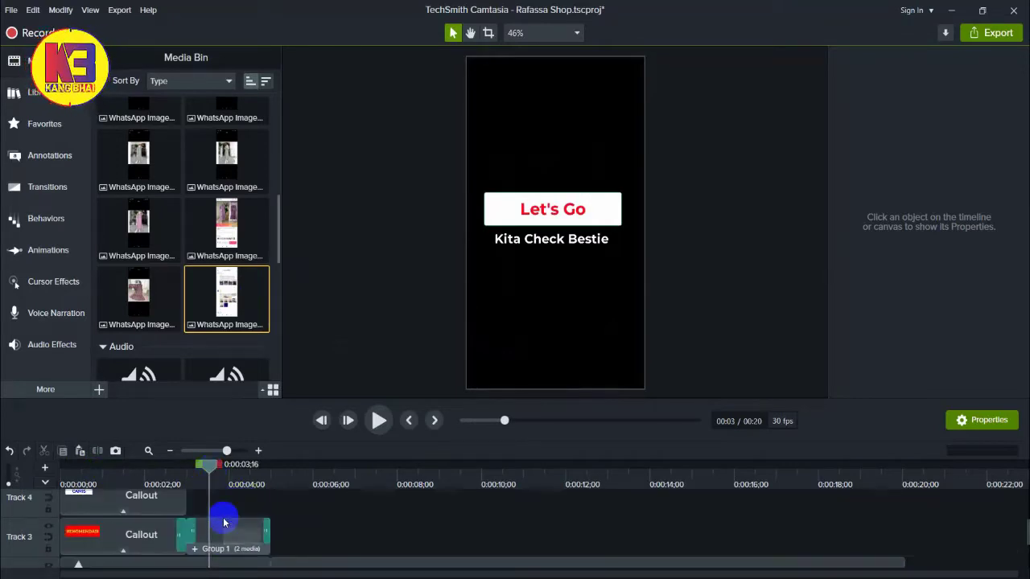
{"action": "scroll", "coordinate": [225, 523], "scroll_direction": "down", "scroll_amount": 2}
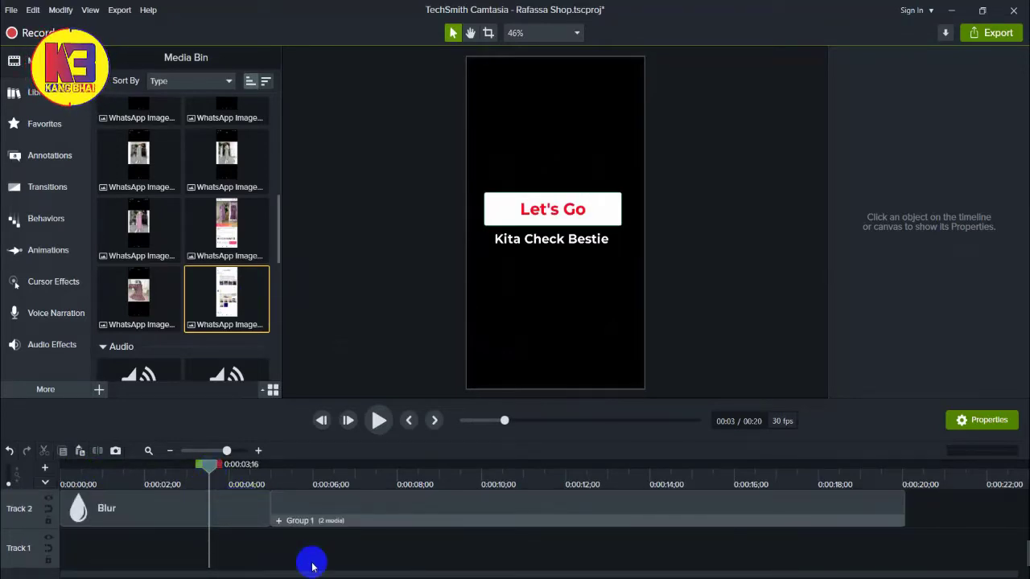
{"action": "left_click_drag", "start_coordinate": [223, 306], "coordinate": [275, 558]}
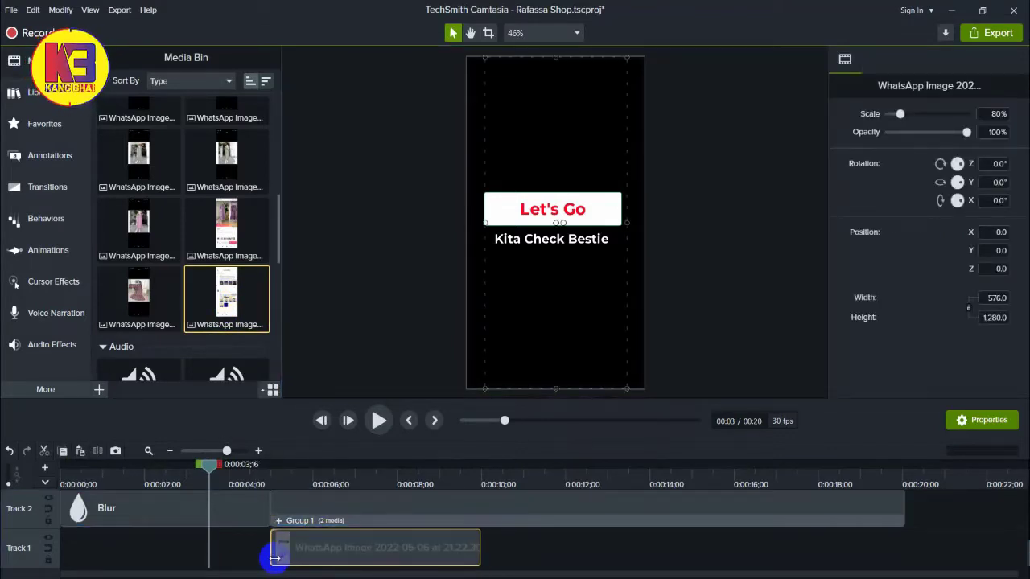
Enlarge the reviews image to 100% scale to fill the canvas width and shift it down to Y position -28.3
{"action": "left_click", "coordinate": [321, 479]}
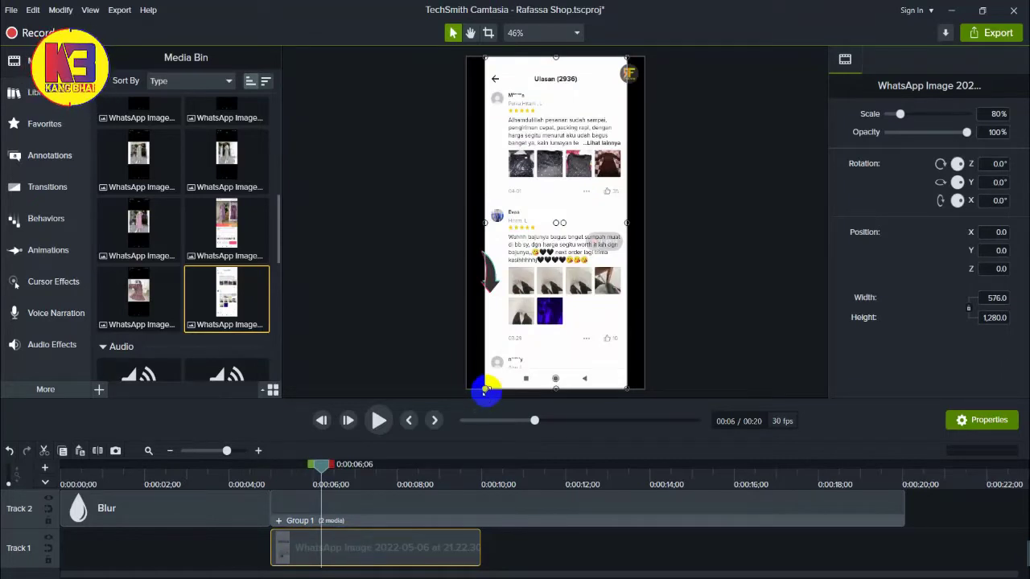
{"action": "left_click_drag", "start_coordinate": [483, 392], "coordinate": [467, 413]}
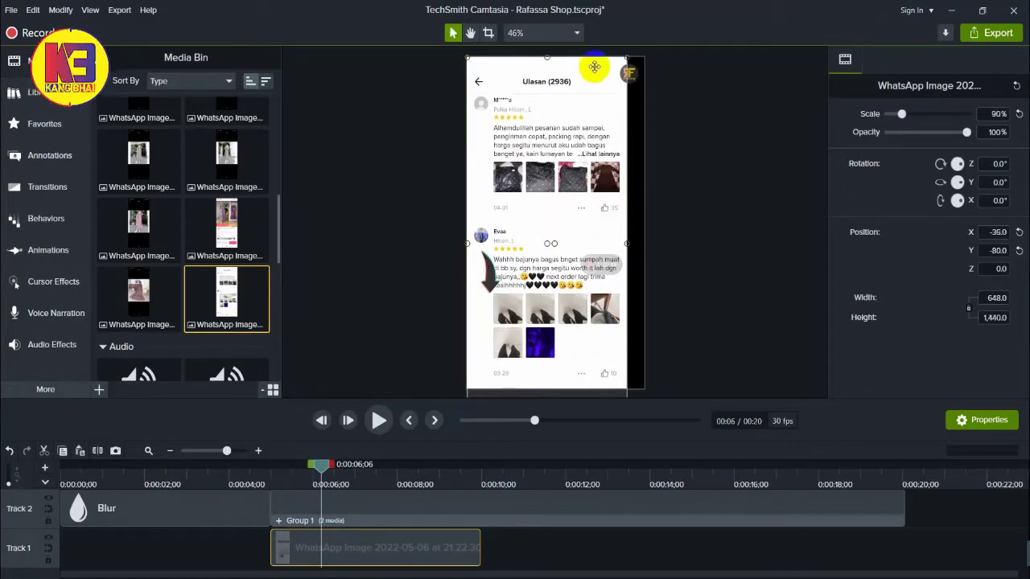
{"action": "left_click_drag", "start_coordinate": [626, 56], "coordinate": [646, 44]}
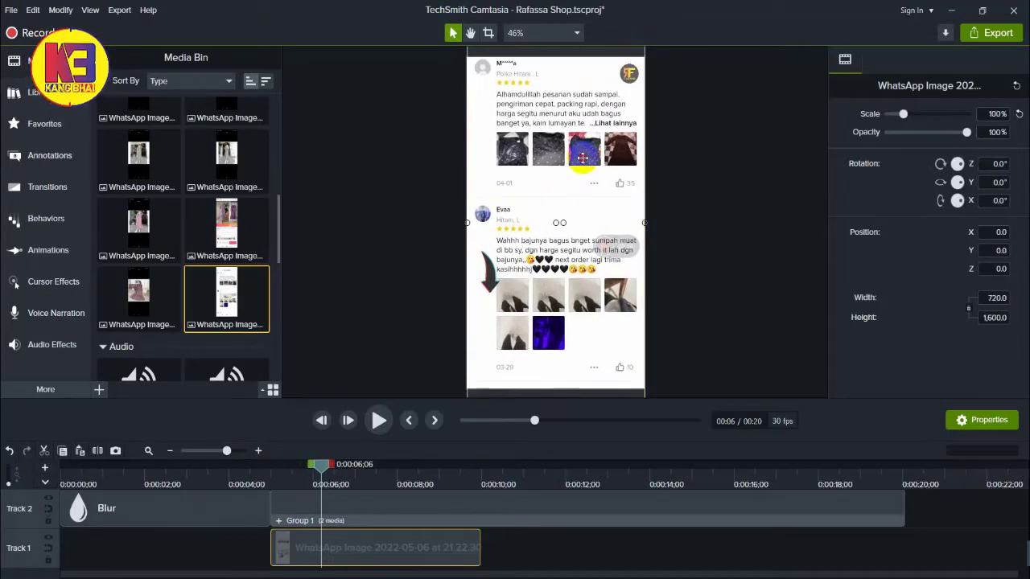
{"action": "left_click_drag", "start_coordinate": [582, 160], "coordinate": [583, 162]}
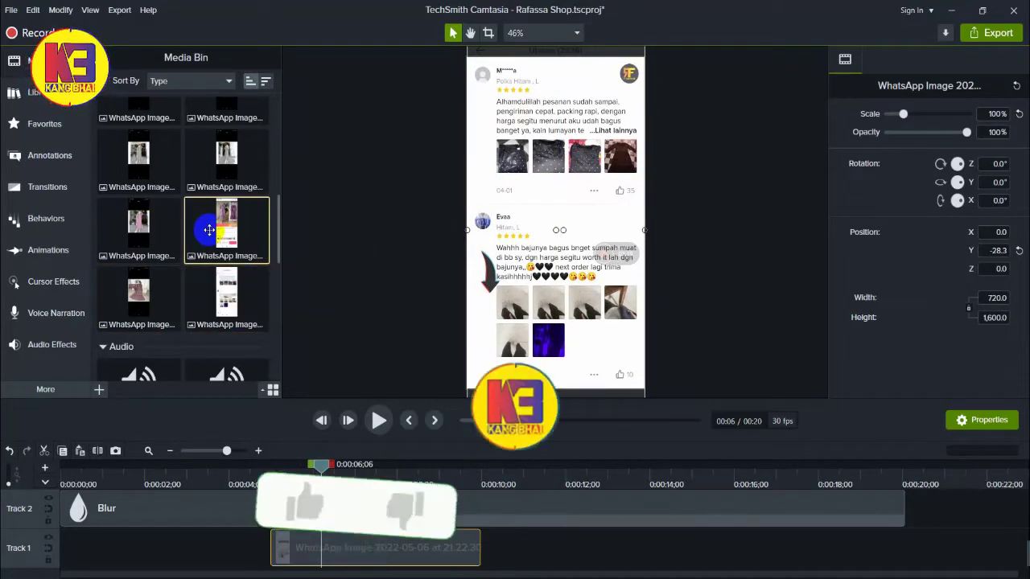
Add the product page image to Track 1 directly after the reviews clip and show it at 0:00:11;15
{"action": "left_click_drag", "start_coordinate": [209, 230], "coordinate": [484, 555]}
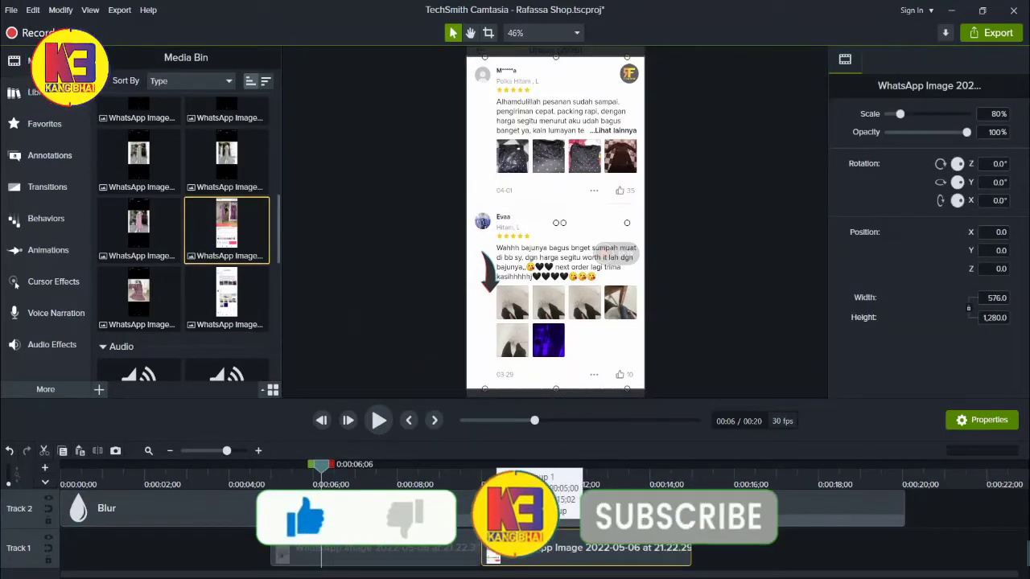
{"action": "left_click", "coordinate": [544, 478]}
{"action": "left_click", "coordinate": [545, 542]}
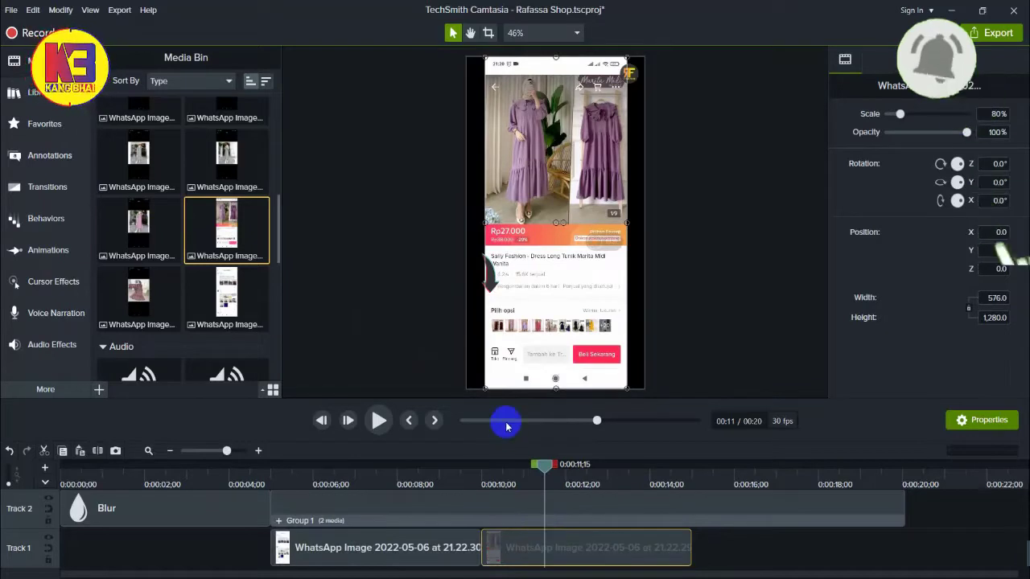
Enlarge the product page image to 100% scale across the canvas width and move it down to Y position -80.4
{"action": "left_click_drag", "start_coordinate": [483, 387], "coordinate": [466, 414]}
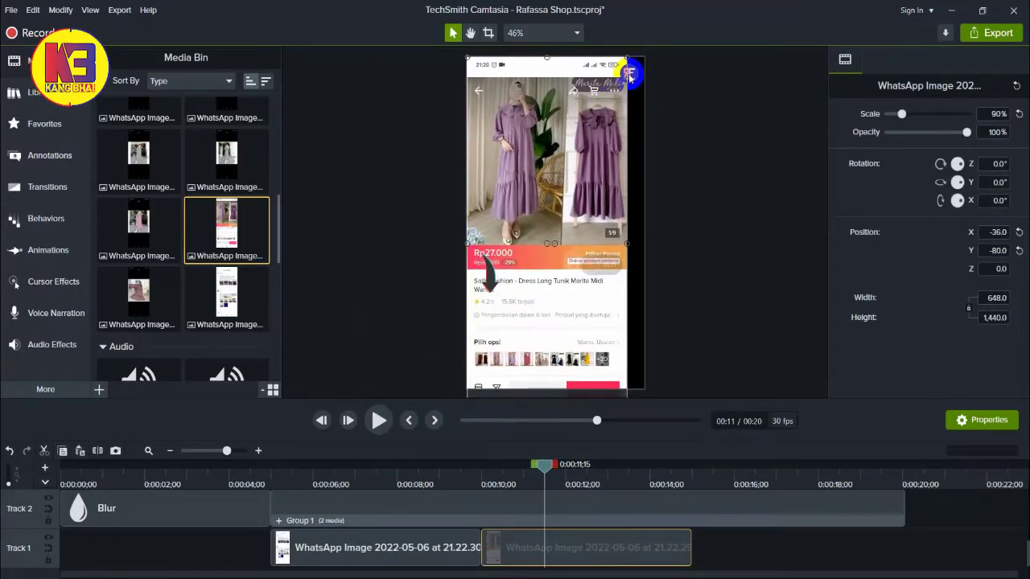
{"action": "left_click_drag", "start_coordinate": [628, 58], "coordinate": [650, 50]}
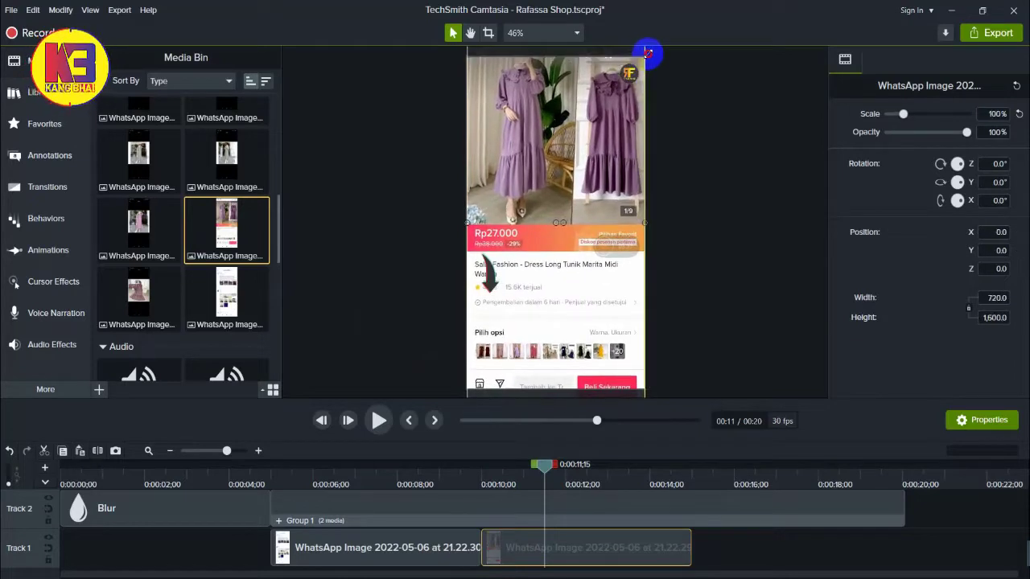
{"action": "left_click_drag", "start_coordinate": [557, 167], "coordinate": [559, 188]}
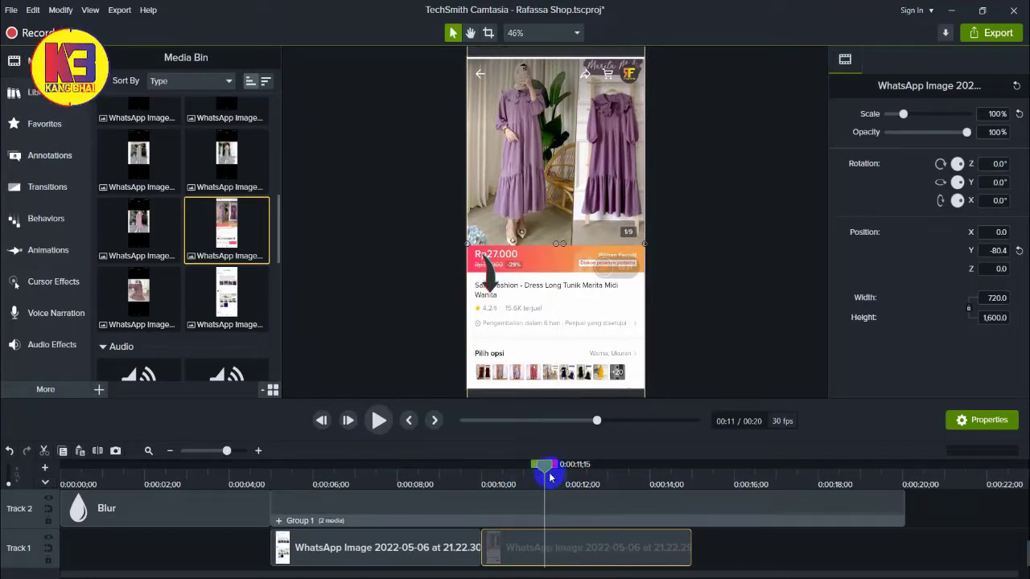
Shorten the product page clip on Track 1 so it ends at about 0:00:12;00
{"action": "left_click_drag", "start_coordinate": [545, 466], "coordinate": [593, 464]}
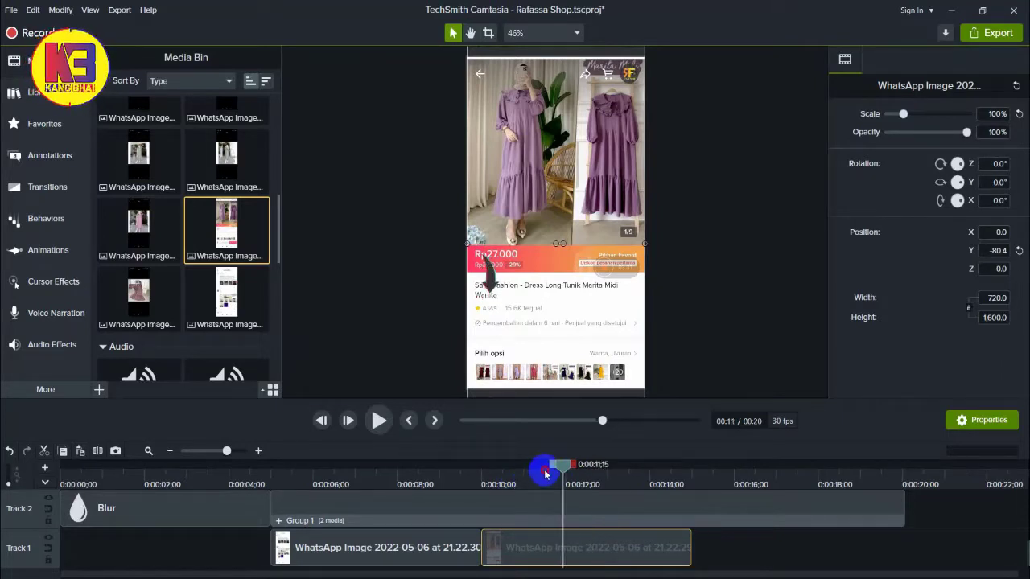
{"action": "left_click", "coordinate": [545, 472]}
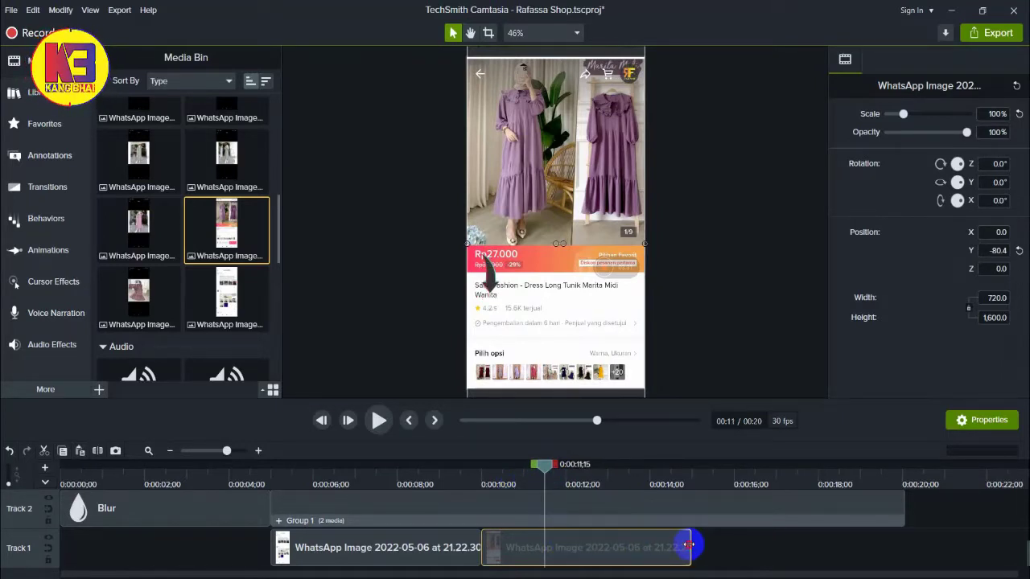
{"action": "left_click_drag", "start_coordinate": [688, 544], "coordinate": [565, 544]}
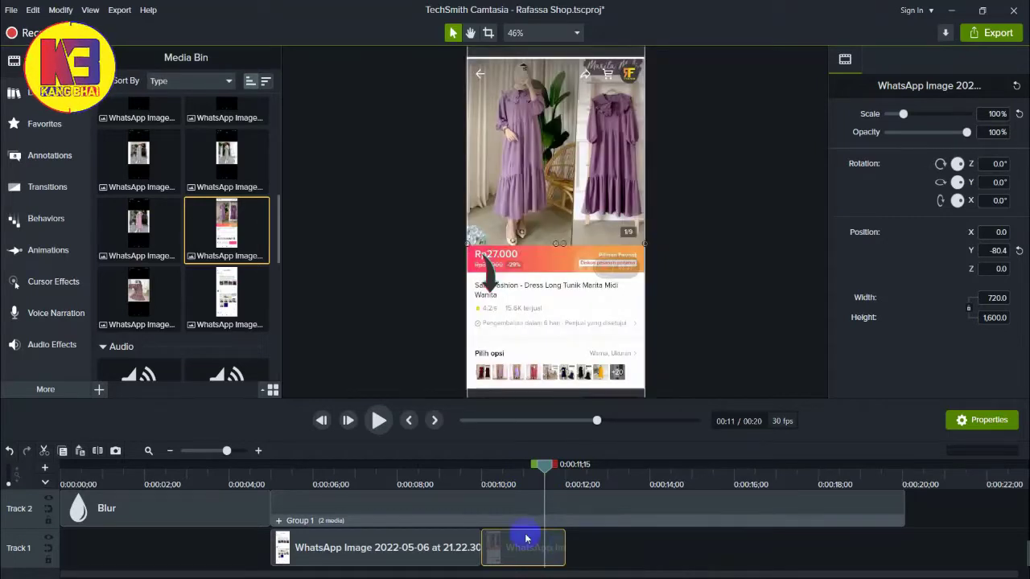
{"action": "left_click", "coordinate": [567, 477]}
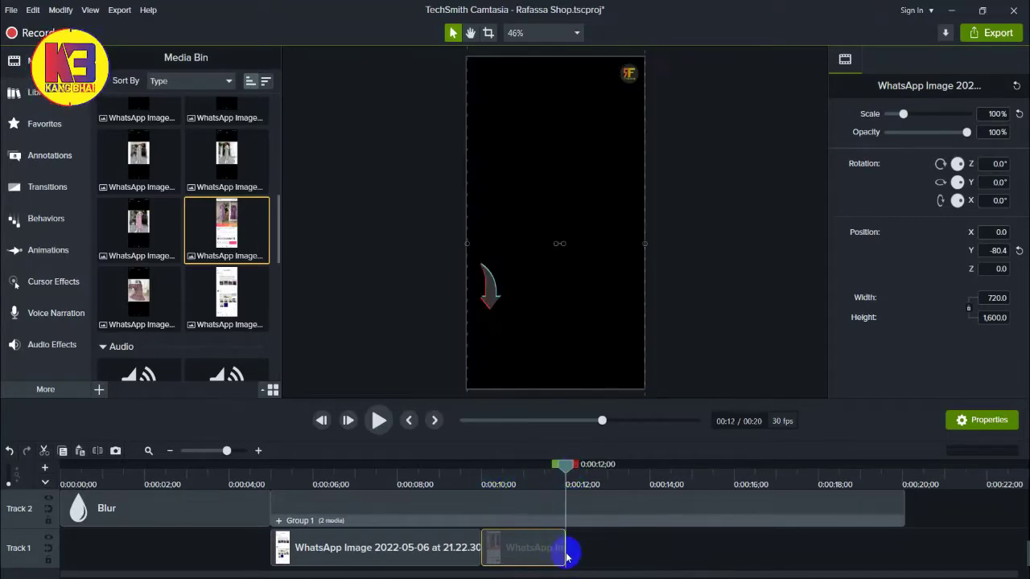
{"action": "left_click_drag", "start_coordinate": [566, 472], "coordinate": [598, 471]}
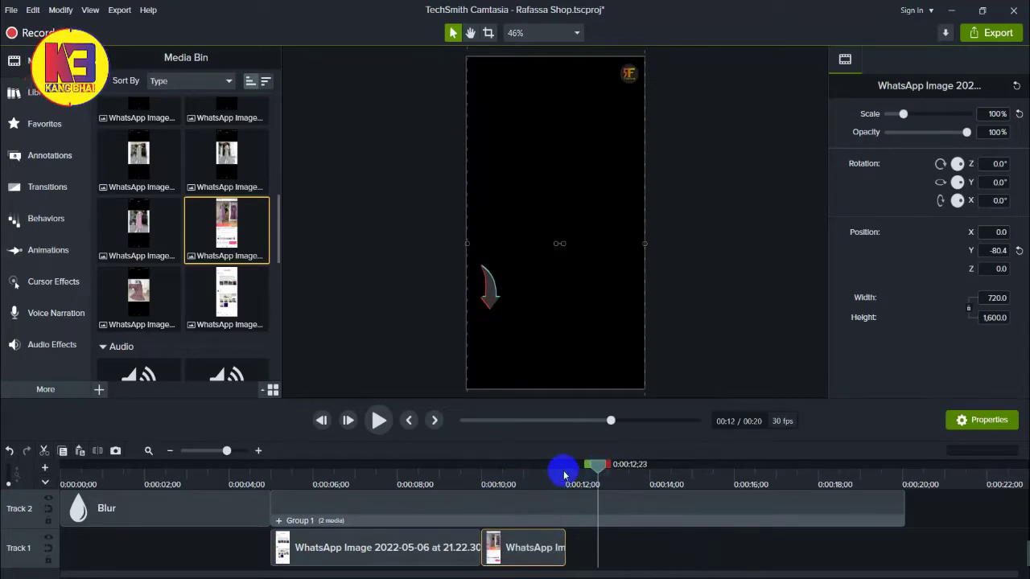
{"action": "left_click", "coordinate": [567, 473]}
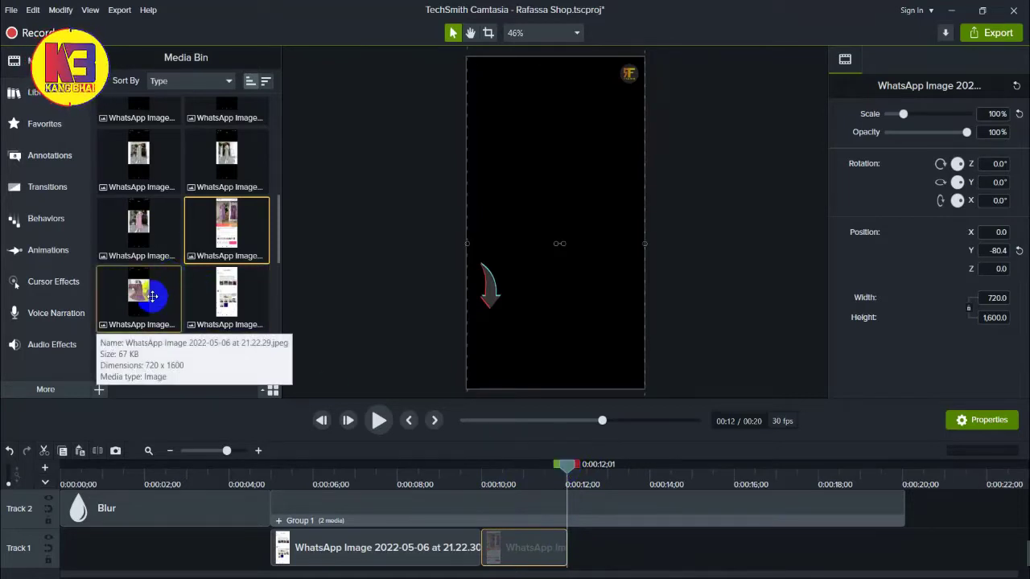
Add the 2/9 dress image to Track 1 after the product page clip and trim its end to 0:00:14;01
{"action": "left_click_drag", "start_coordinate": [143, 296], "coordinate": [611, 523]}
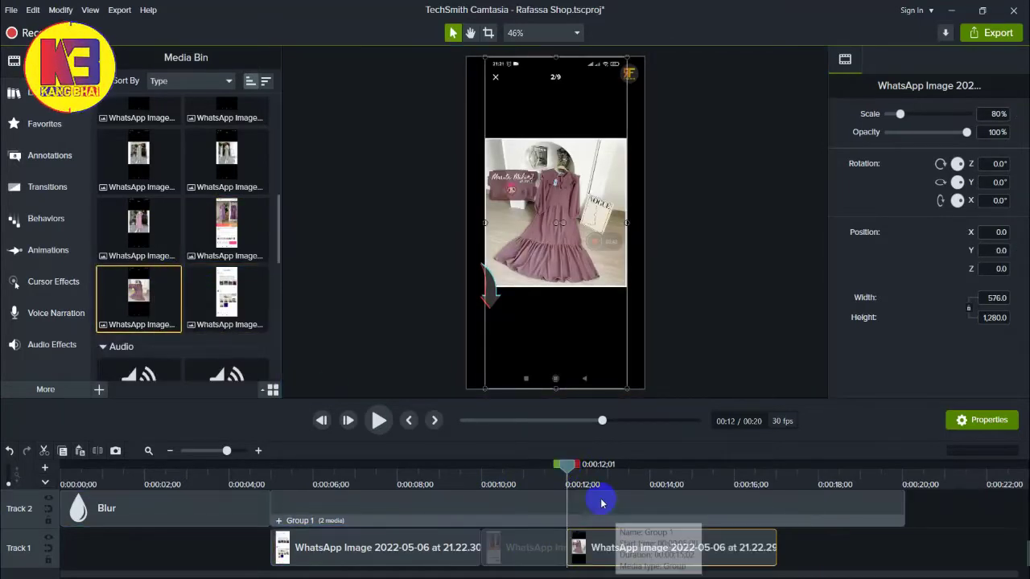
{"action": "left_click", "coordinate": [651, 483]}
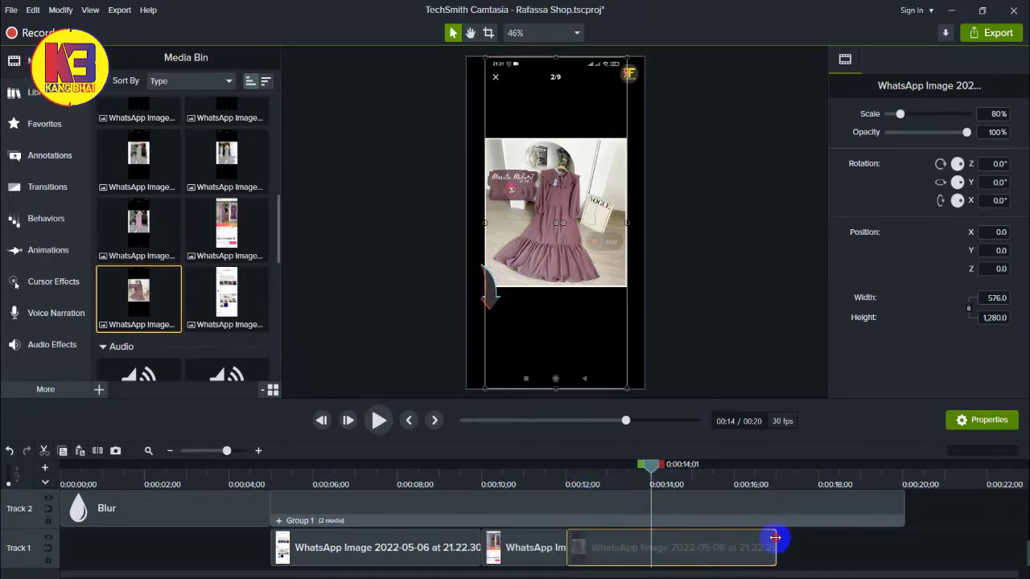
{"action": "left_click_drag", "start_coordinate": [775, 537], "coordinate": [646, 547]}
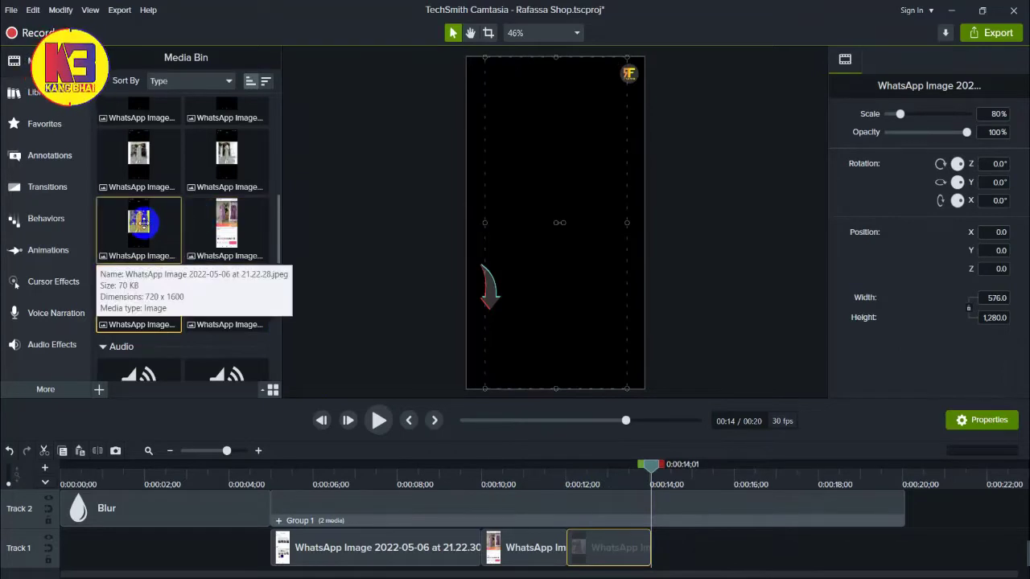
Add six more dress images in sequence on Track 1, shorten their clips, and extend Group 1 to about 28 seconds
{"action": "left_click_drag", "start_coordinate": [140, 222], "coordinate": [633, 559]}
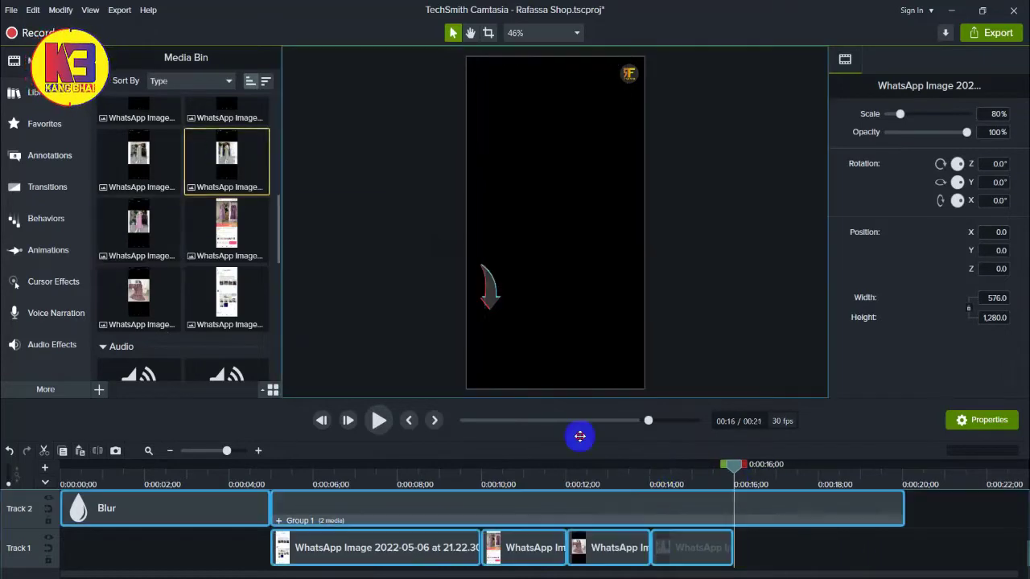
{"action": "scroll", "coordinate": [276, 202], "scroll_direction": "up", "scroll_amount": 3}
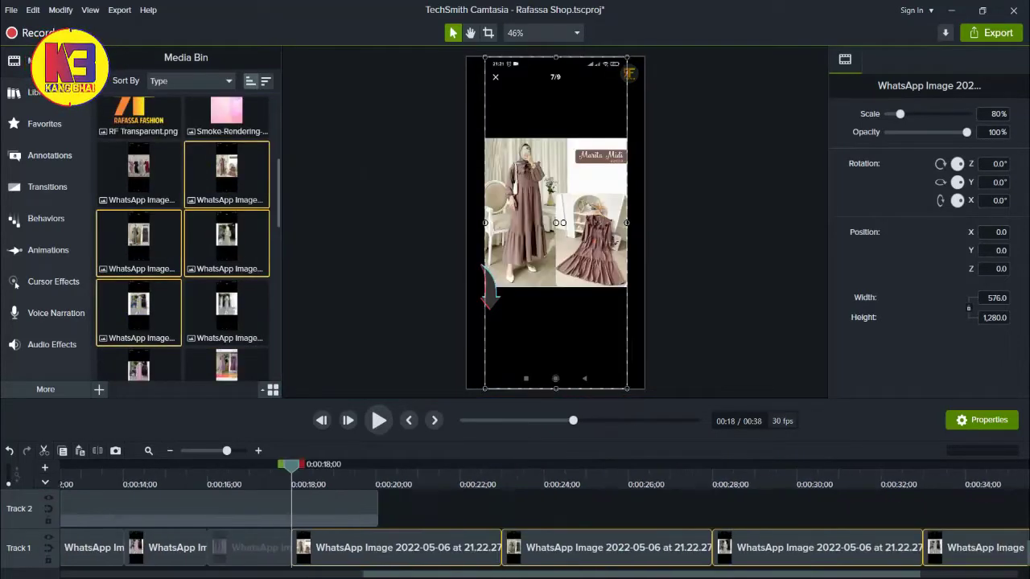
{"action": "left_click_drag", "start_coordinate": [345, 546], "coordinate": [252, 504]}
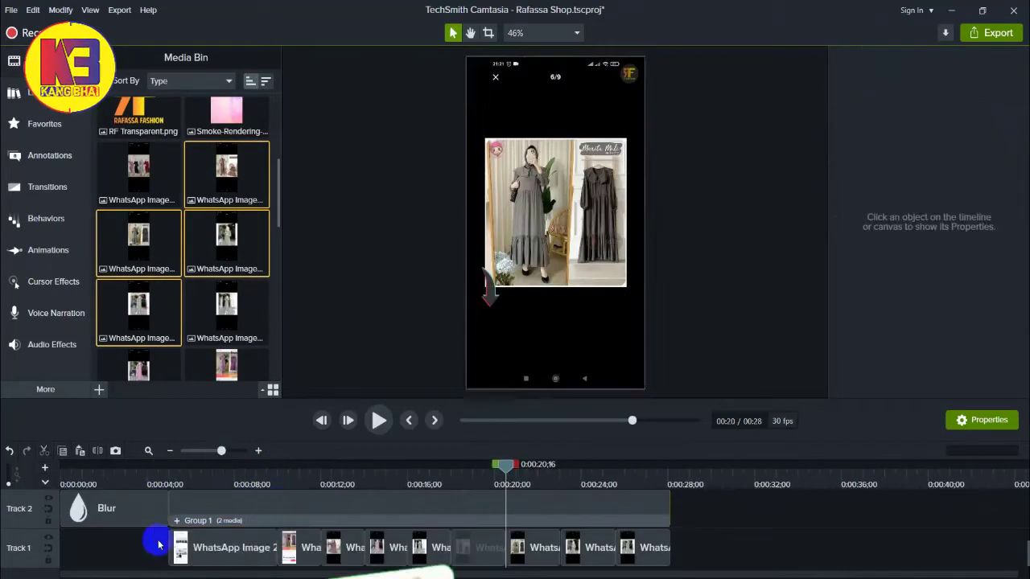
Enlarge the 2/9 dress image on Track 1 to 100% scale so it spans the canvas width
{"action": "left_click", "coordinate": [345, 478]}
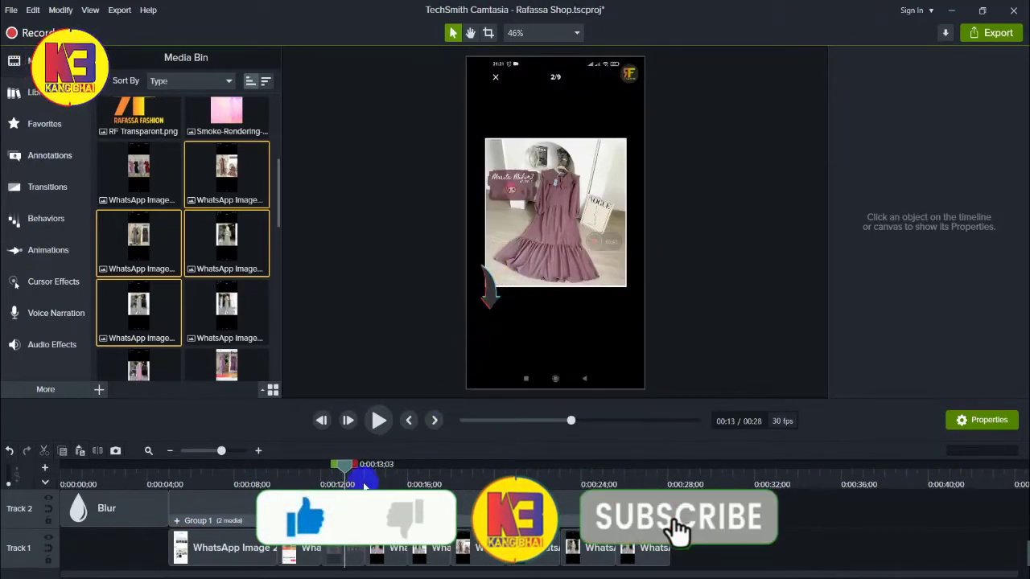
{"action": "left_click", "coordinate": [344, 548]}
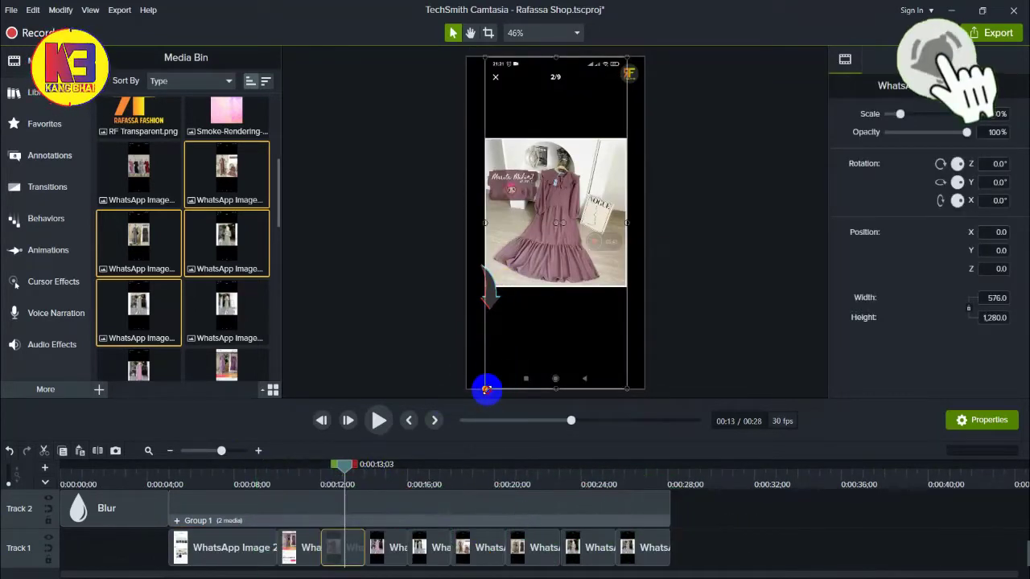
{"action": "left_click_drag", "start_coordinate": [488, 387], "coordinate": [470, 403]}
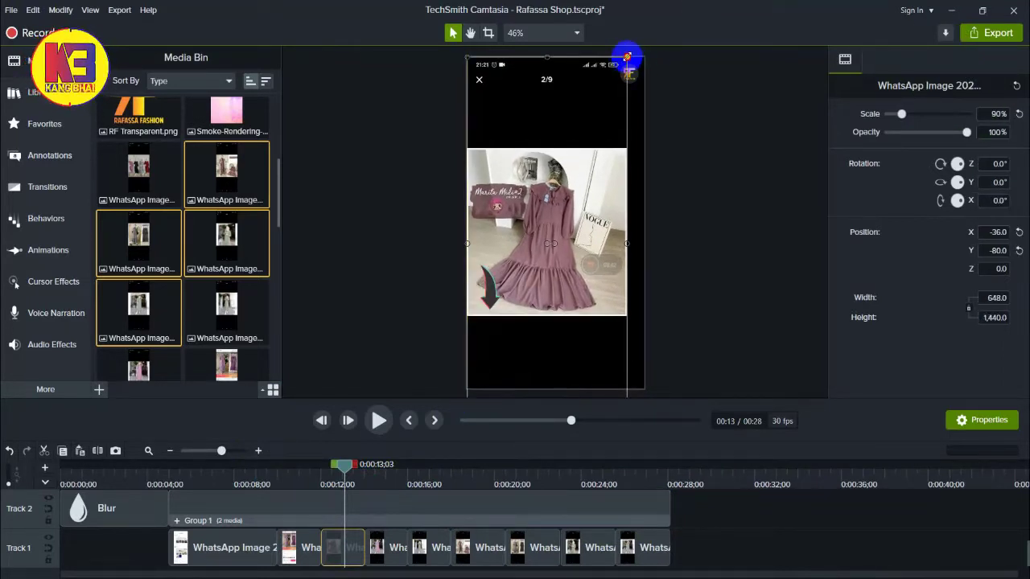
{"action": "mouse_move", "coordinate": [627, 56]}
{"action": "left_mouse_down"}
{"action": "mouse_move", "coordinate": [653, 43]}
{"action": "mouse_move", "coordinate": [645, 54]}
{"action": "left_mouse_up"}
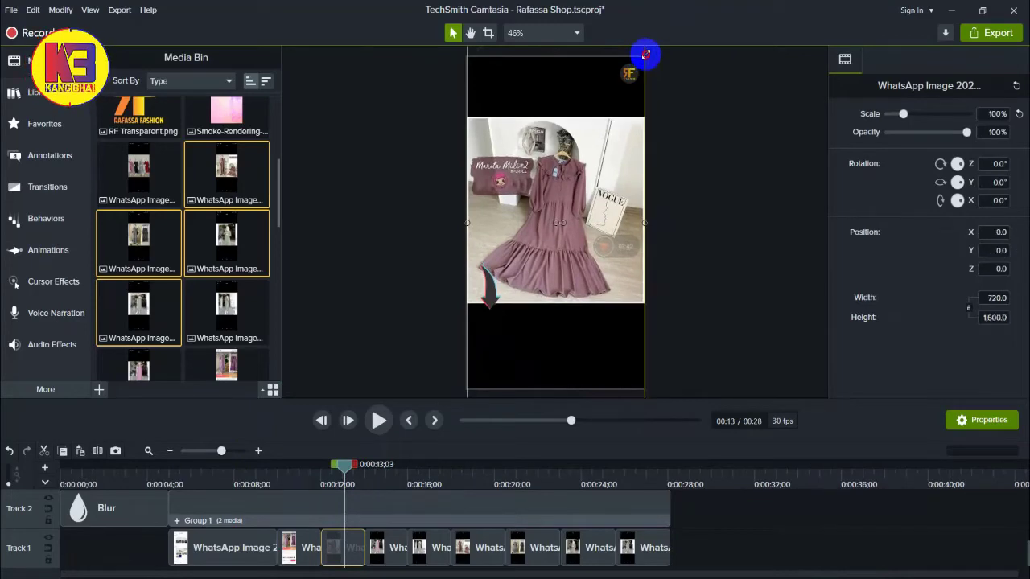
Enlarge the two dress images that follow the 2/9 image on Track 1 to fill the canvas width
{"action": "left_click", "coordinate": [378, 547]}
{"action": "left_click_drag", "start_coordinate": [485, 388], "coordinate": [467, 402]}
{"action": "left_click_drag", "start_coordinate": [626, 56], "coordinate": [645, 53]}
{"action": "left_click", "coordinate": [416, 547]}
{"action": "left_click_drag", "start_coordinate": [485, 389], "coordinate": [468, 402]}
{"action": "left_click_drag", "start_coordinate": [626, 56], "coordinate": [645, 53]}
Enlarge the remaining dress images on Track 1, from the 7/9 image to the last clip, to the full canvas width
{"action": "left_click", "coordinate": [478, 555]}
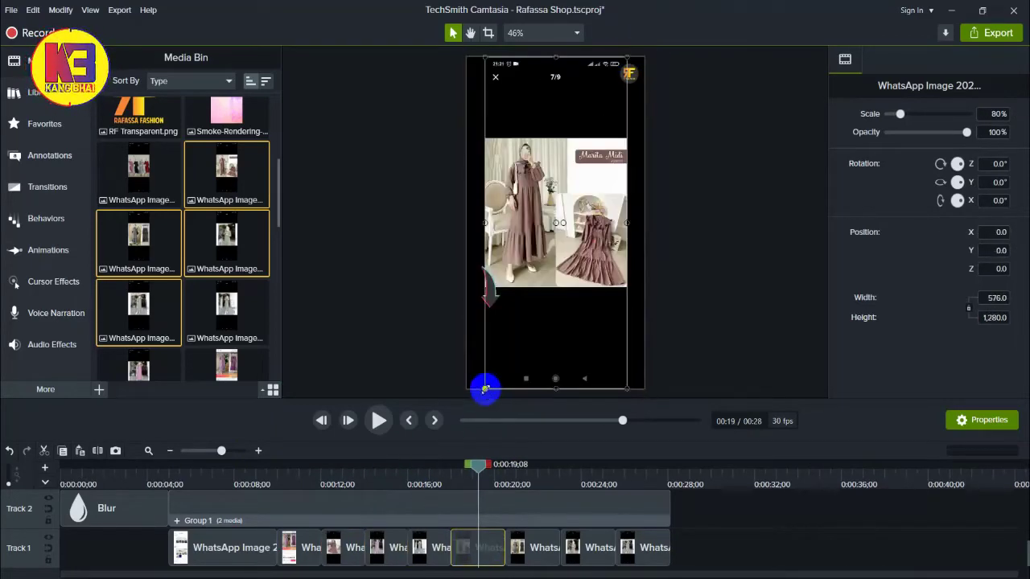
{"action": "left_click_drag", "start_coordinate": [485, 388], "coordinate": [467, 402]}
{"action": "left_click_drag", "start_coordinate": [627, 56], "coordinate": [644, 52]}
{"action": "left_click", "coordinate": [533, 547]}
{"action": "left_click_drag", "start_coordinate": [485, 389], "coordinate": [467, 402]}
{"action": "left_click_drag", "start_coordinate": [627, 56], "coordinate": [644, 52]}
{"action": "left_click", "coordinate": [585, 547]}
{"action": "left_click_drag", "start_coordinate": [485, 388], "coordinate": [468, 402]}
{"action": "left_click_drag", "start_coordinate": [627, 57], "coordinate": [645, 52]}
{"action": "left_click", "coordinate": [681, 523]}
{"action": "scroll", "coordinate": [680, 523], "scroll_direction": "up", "scroll_amount": 2}
{"action": "scroll", "coordinate": [681, 524], "scroll_direction": "down", "scroll_amount": 2}
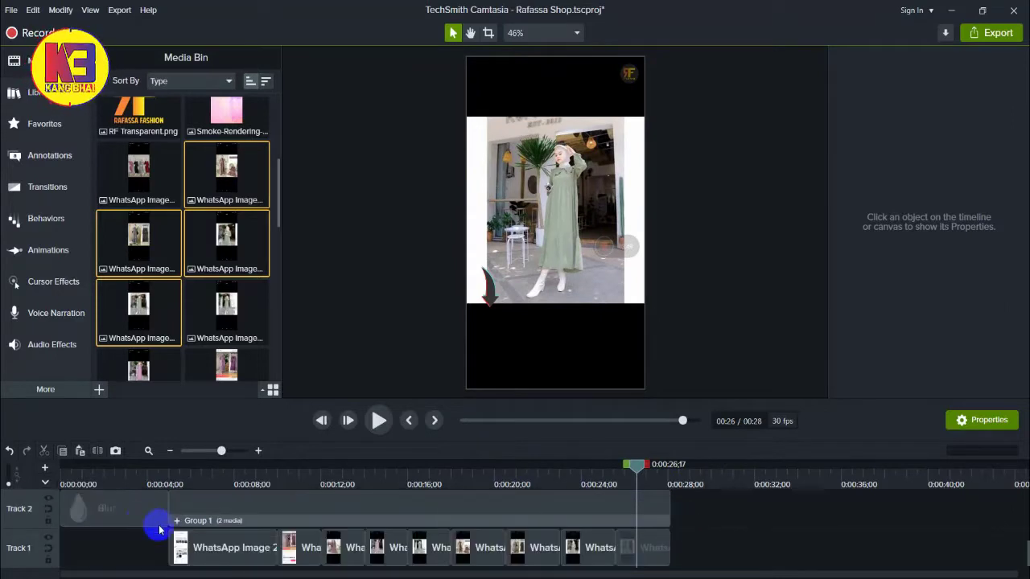
{"action": "scroll", "coordinate": [169, 533], "scroll_direction": "up", "scroll_amount": 2}
{"action": "scroll", "coordinate": [192, 502], "scroll_direction": "down", "scroll_amount": 1}
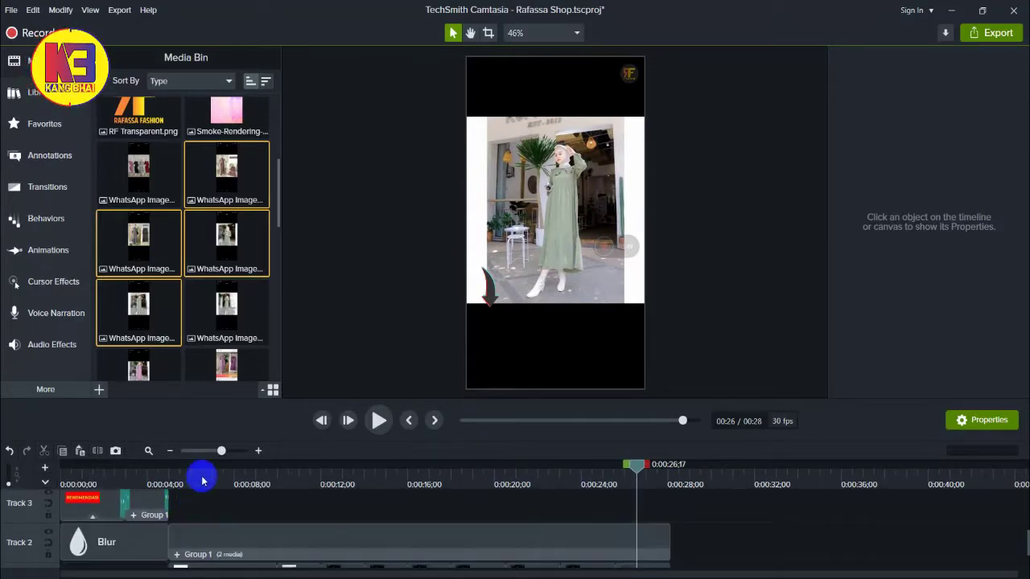
{"action": "left_click", "coordinate": [202, 480]}
{"action": "left_click", "coordinate": [292, 475]}
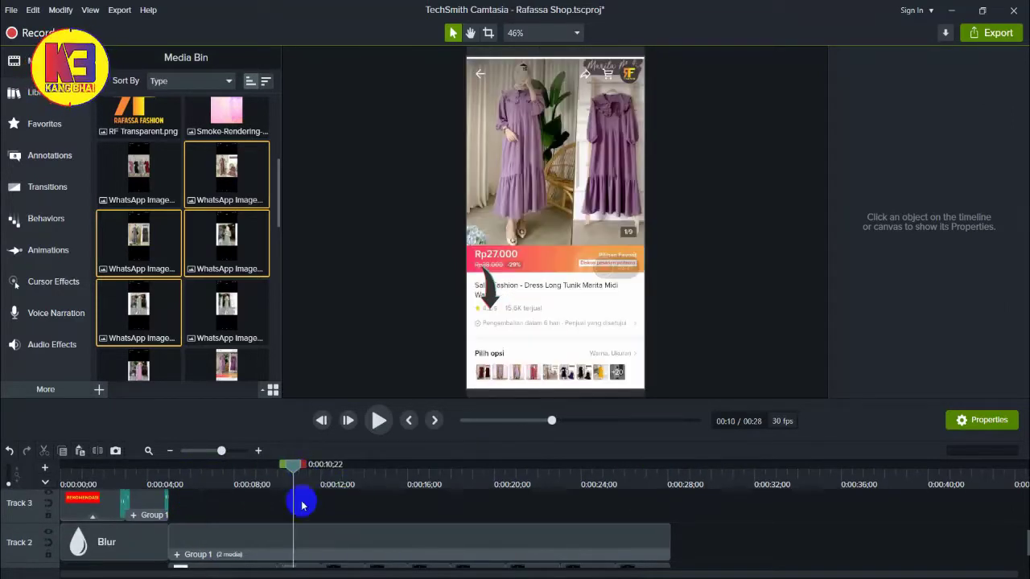
{"action": "scroll", "coordinate": [717, 531], "scroll_direction": "down", "scroll_amount": 1}
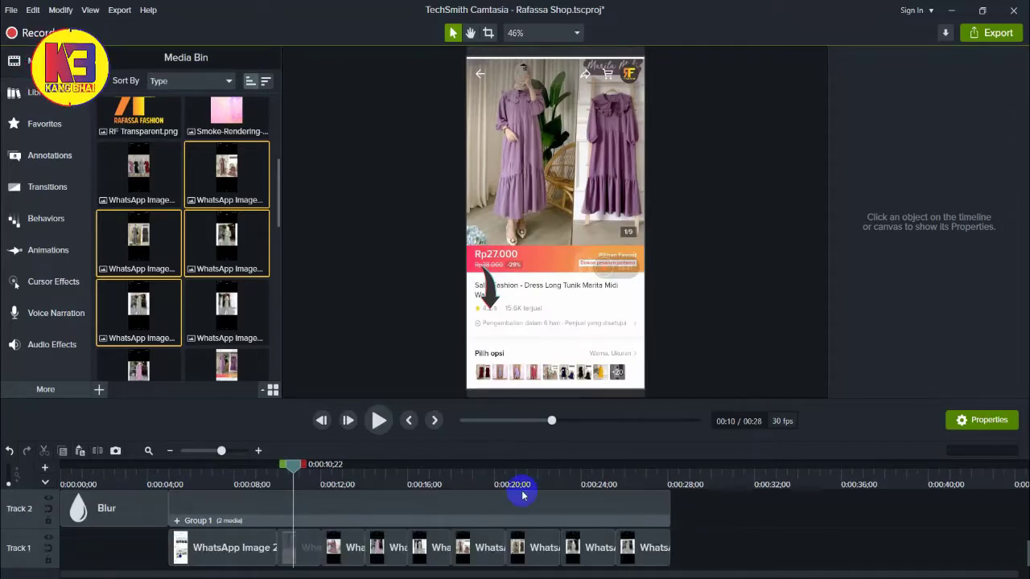
Apply the Pulsating behavior to all product image clips on Track 1
{"action": "left_click", "coordinate": [46, 221]}
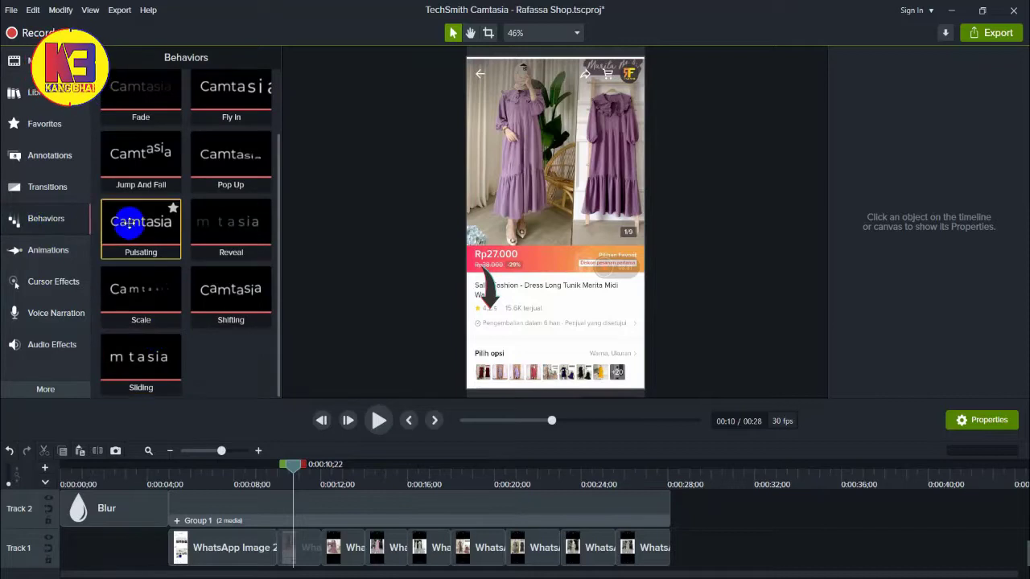
{"action": "left_click_drag", "start_coordinate": [129, 222], "coordinate": [647, 548]}
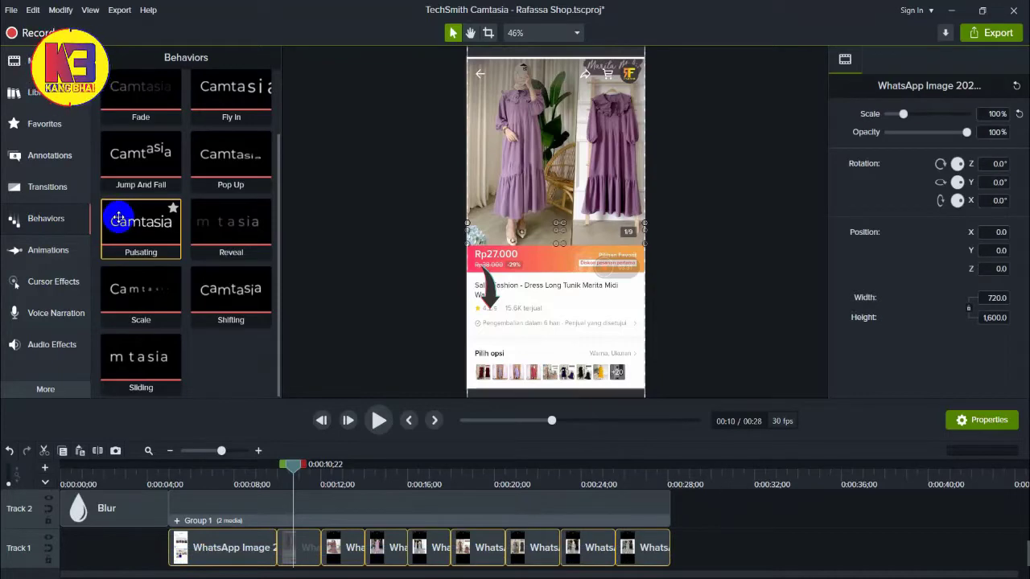
{"action": "left_click_drag", "start_coordinate": [118, 219], "coordinate": [172, 552]}
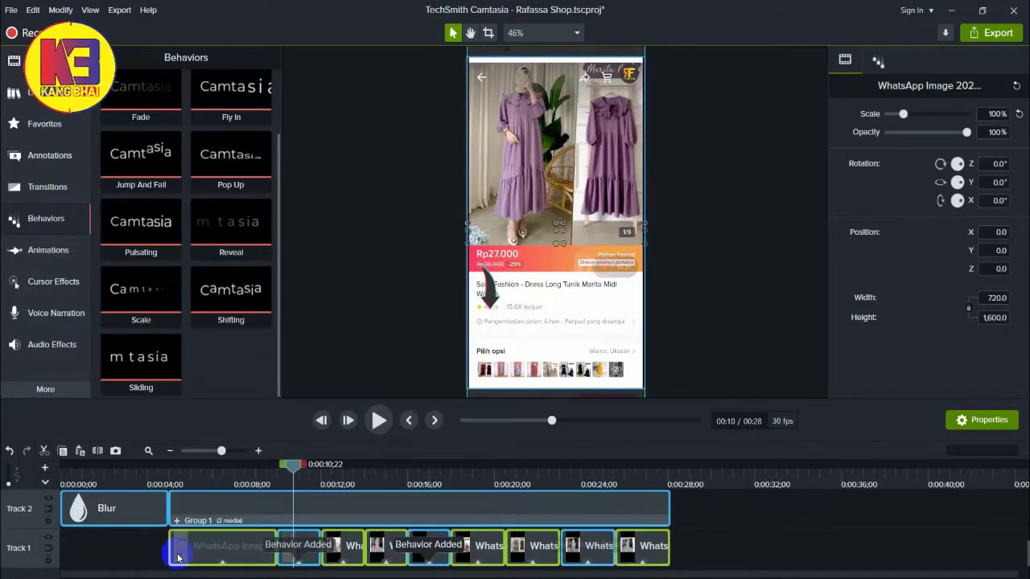
{"action": "left_click", "coordinate": [114, 555]}
Play back the clips from about 0:00:06;22 and open the product page clip's Pulsating behavior settings
{"action": "left_click", "coordinate": [207, 479]}
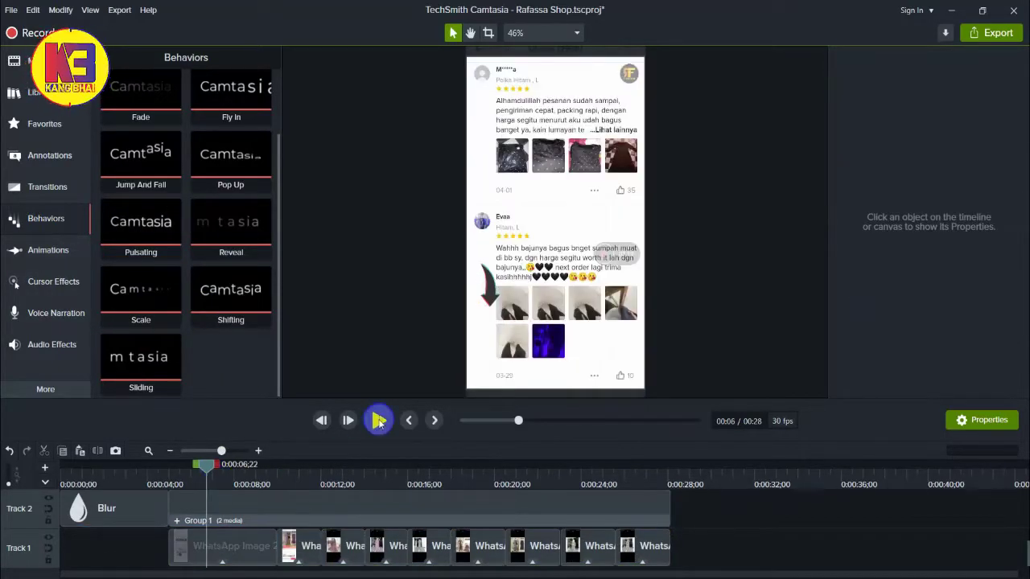
{"action": "left_click", "coordinate": [378, 421]}
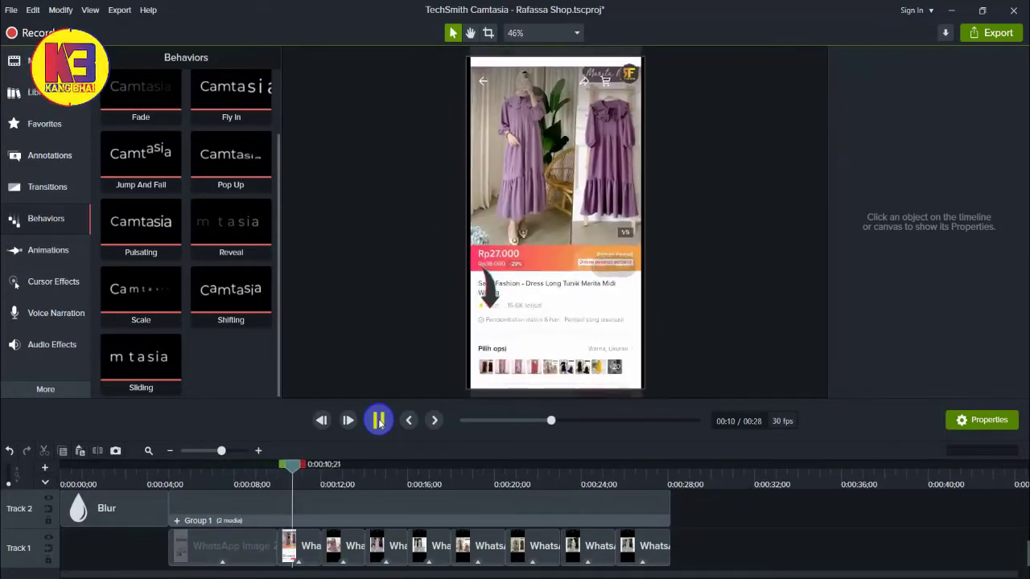
{"action": "left_click", "coordinate": [379, 420]}
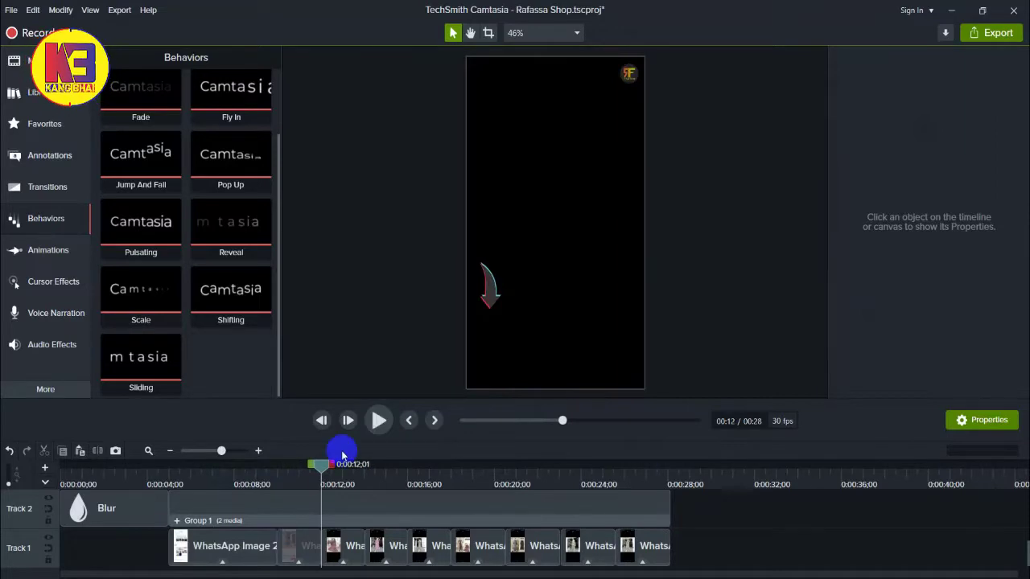
{"action": "left_click", "coordinate": [300, 487]}
{"action": "left_click", "coordinate": [301, 560]}
Replace the four intro callout texts with MURAH, BANGET, DRESS LONG and TUNIK, checking the product name on the product page clip
{"action": "left_click", "coordinate": [91, 478]}
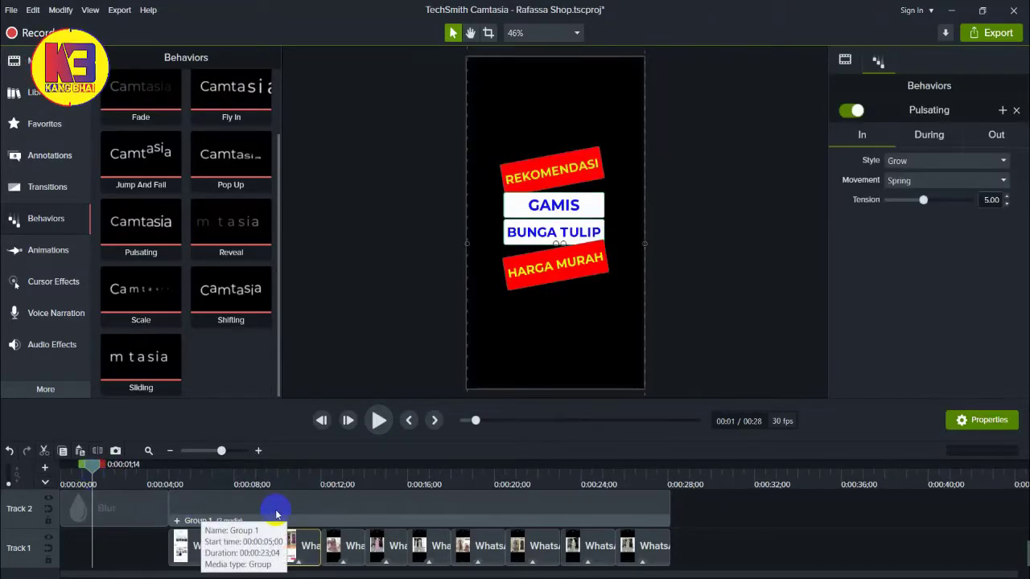
{"action": "left_click", "coordinate": [288, 489]}
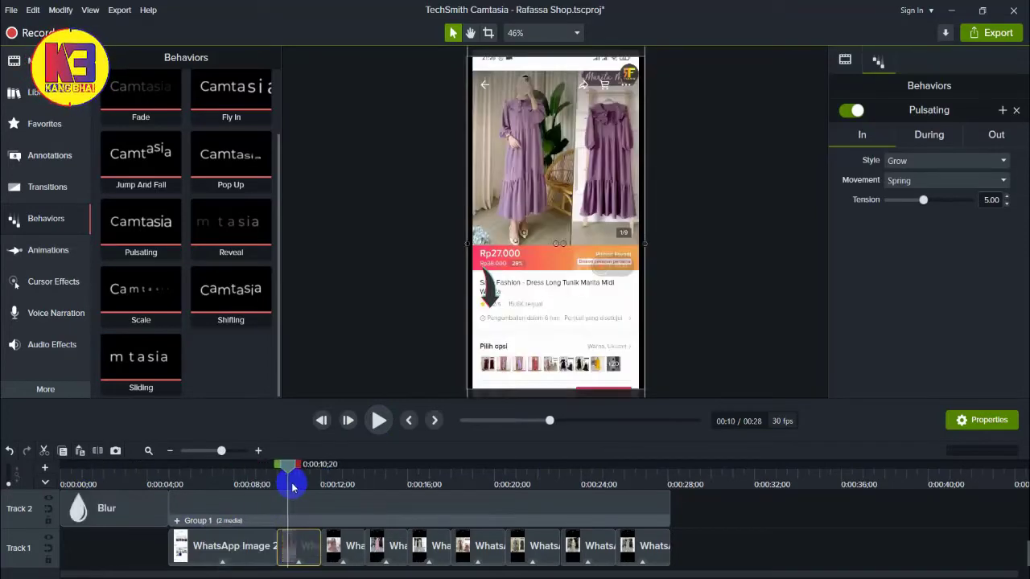
{"action": "left_click", "coordinate": [84, 471]}
{"action": "left_click", "coordinate": [537, 169]}
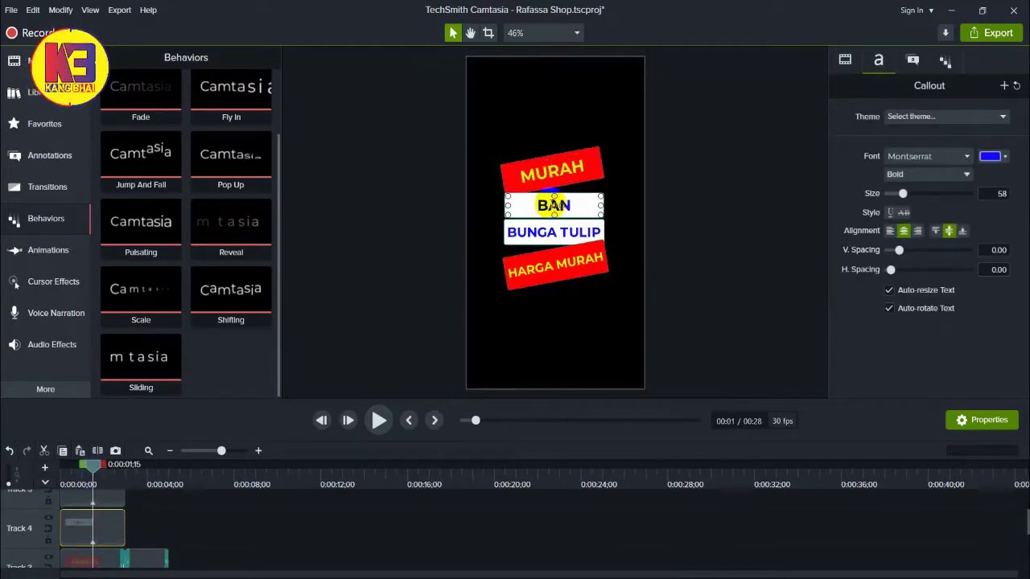
{"action": "left_click", "coordinate": [367, 478]}
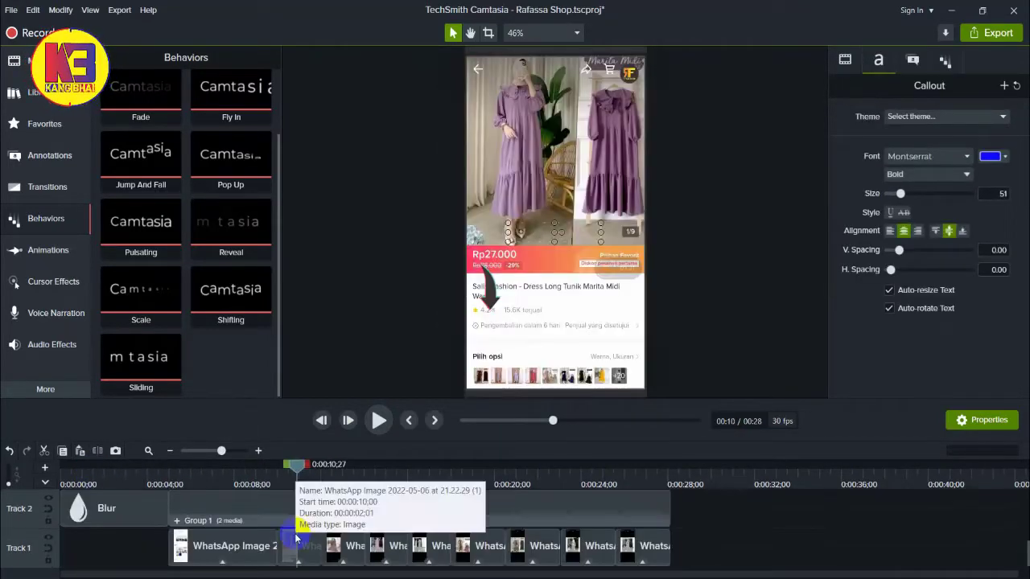
{"action": "left_click", "coordinate": [547, 223]}
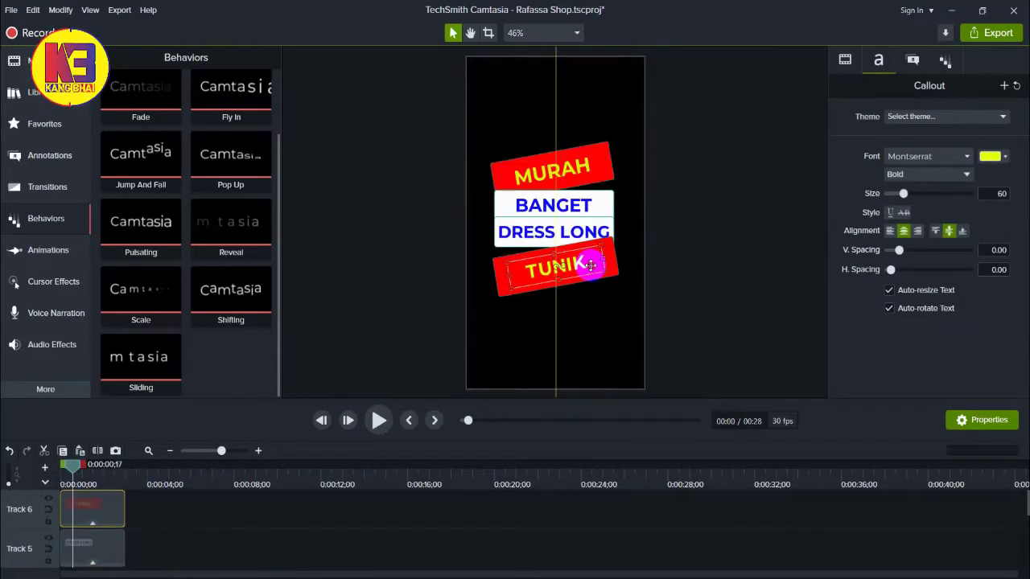
Play the whole video from the beginning to review the finished sequence
{"action": "left_click", "coordinate": [136, 479]}
{"action": "left_click_drag", "start_coordinate": [135, 476], "coordinate": [49, 468]}
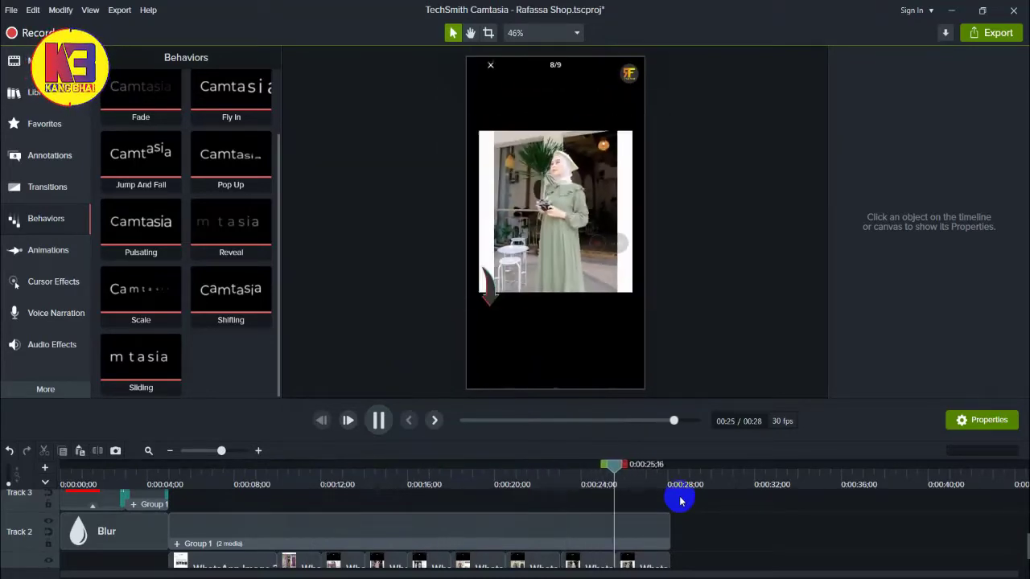
Start exporting the video to a local file with the MP4 only (up to 1080p) preset
{"action": "left_click", "coordinate": [121, 11]}
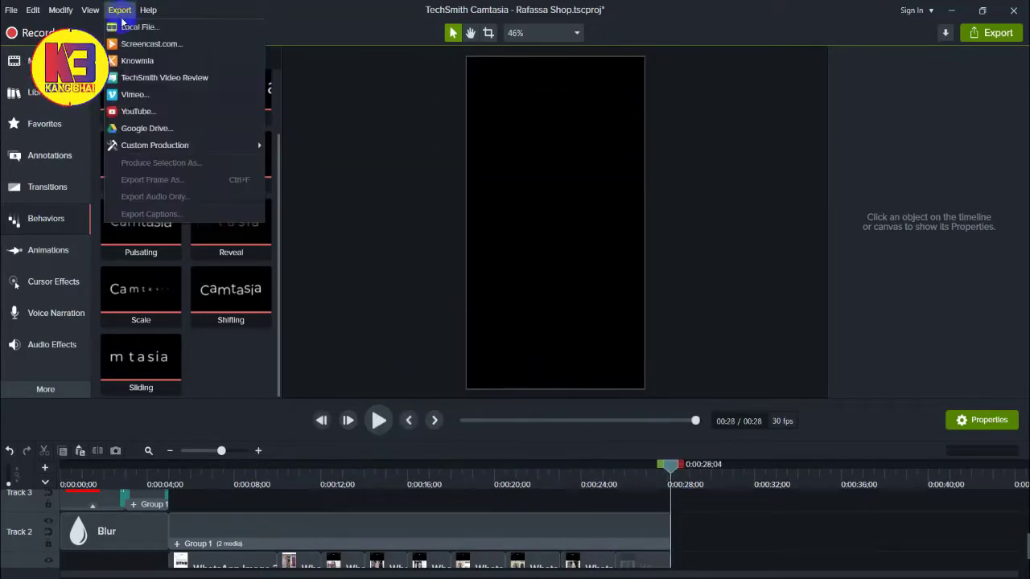
{"action": "left_click", "coordinate": [165, 27]}
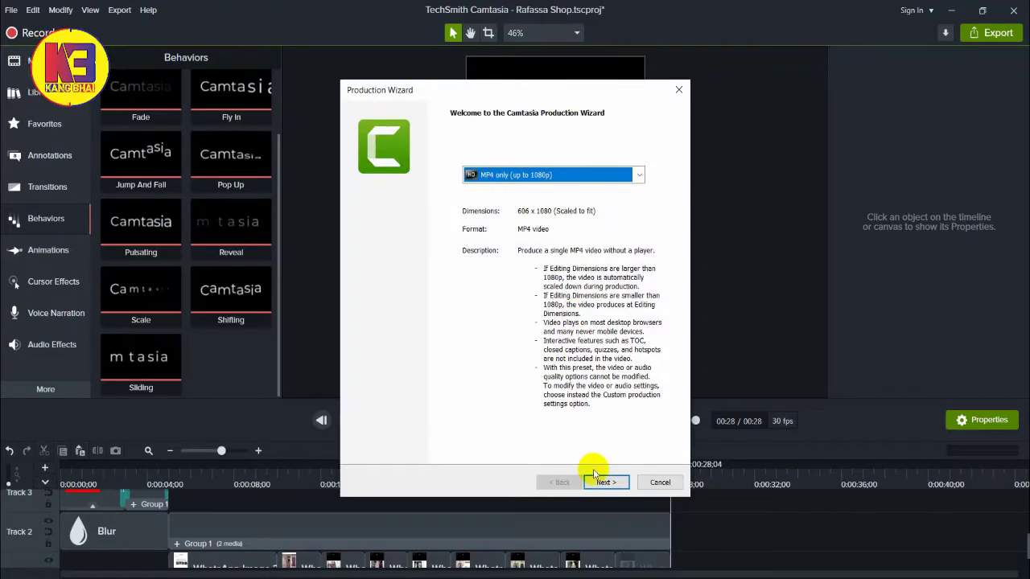
{"action": "left_click", "coordinate": [605, 483]}
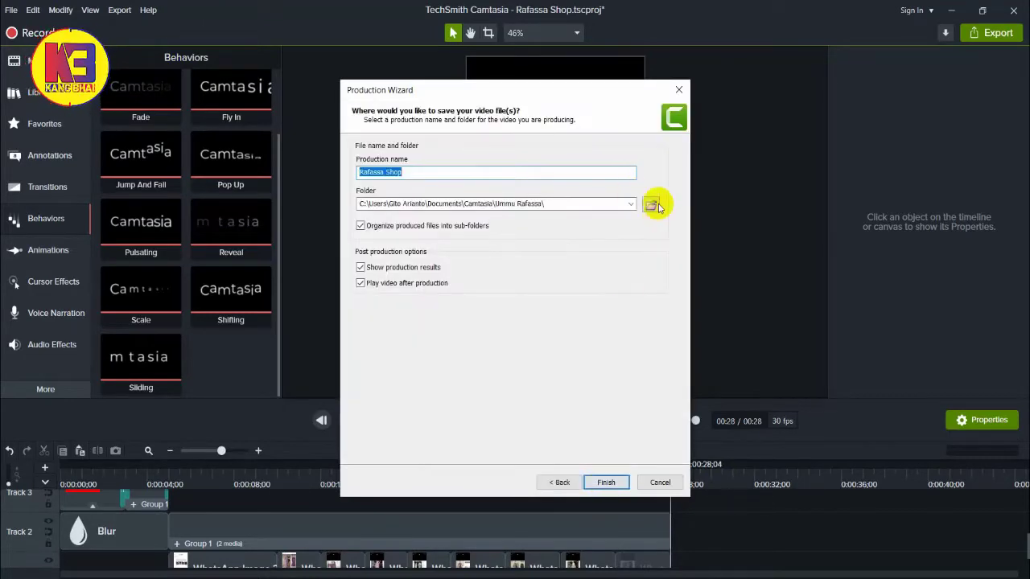
Save the production as DRESS LONG TUNIK CANTIK BANGET.mp4 in the Camtasia folder's Rafassa Fashion subfolder and render it
{"action": "left_click", "coordinate": [650, 206]}
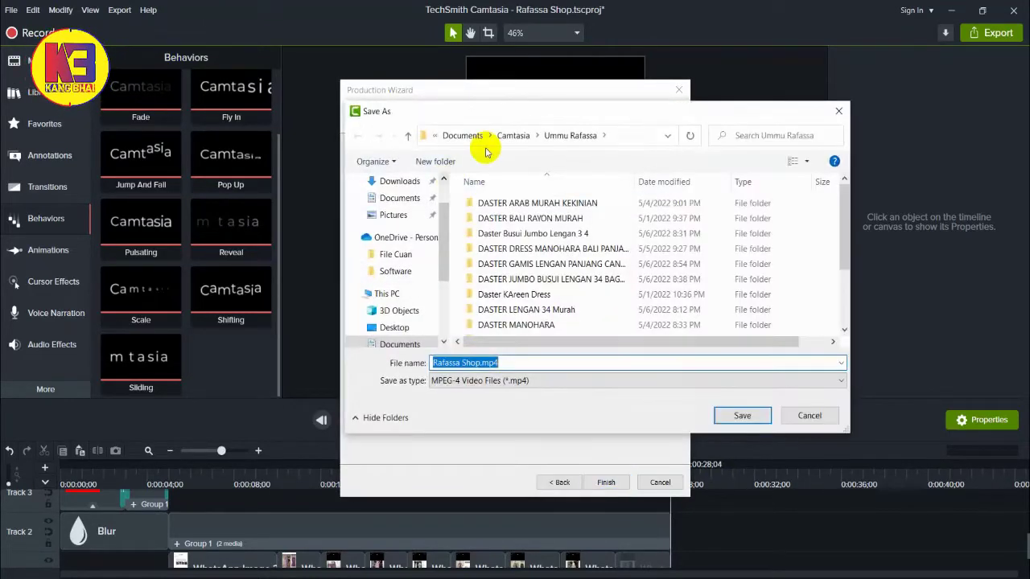
{"action": "left_click", "coordinate": [518, 137]}
{"action": "scroll", "coordinate": [558, 227], "scroll_direction": "down", "scroll_amount": 5}
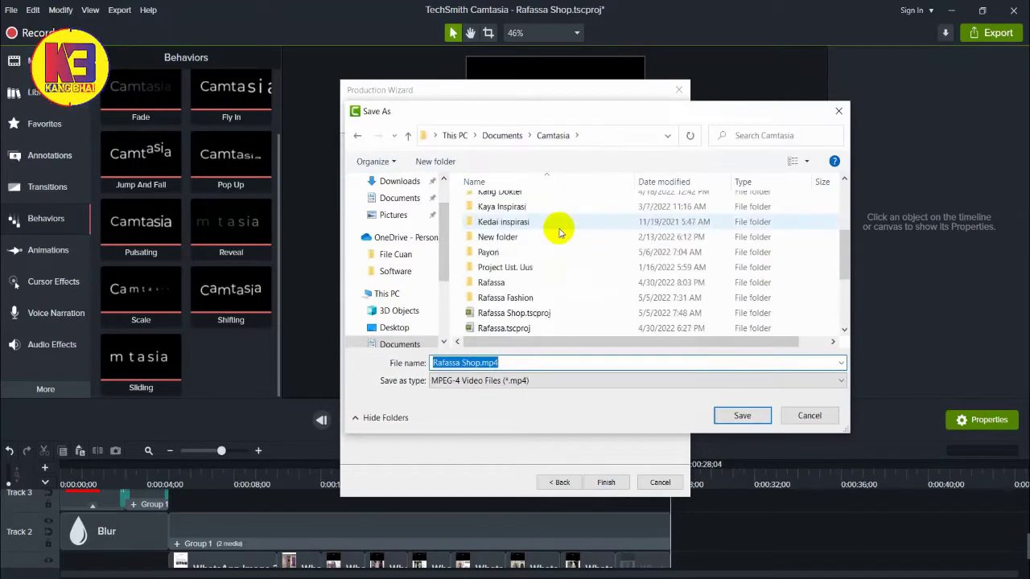
{"action": "left_click", "coordinate": [505, 299]}
{"action": "double_click", "coordinate": [505, 299]}
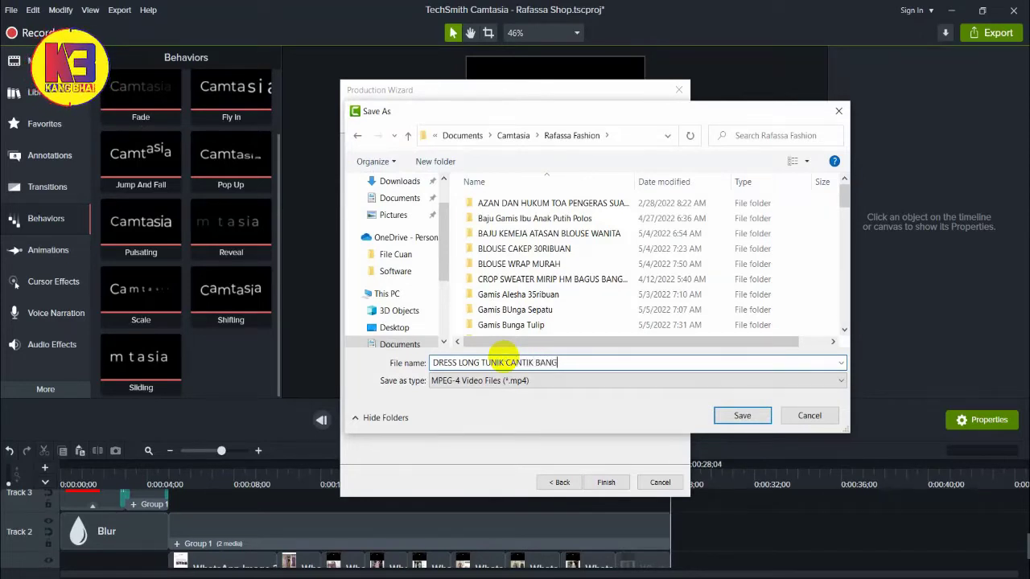
{"action": "left_click", "coordinate": [735, 417]}
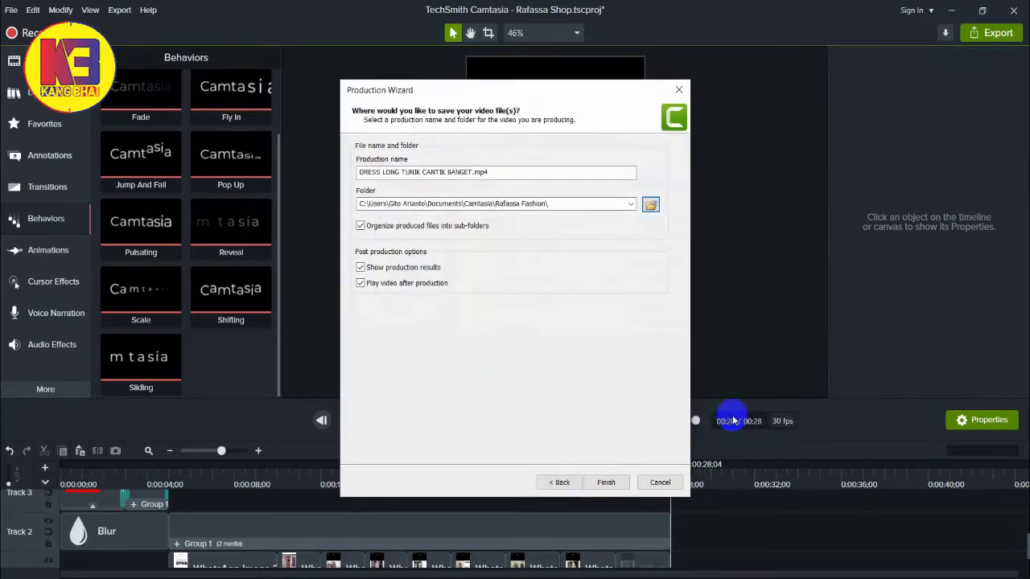
{"action": "left_click", "coordinate": [605, 483]}
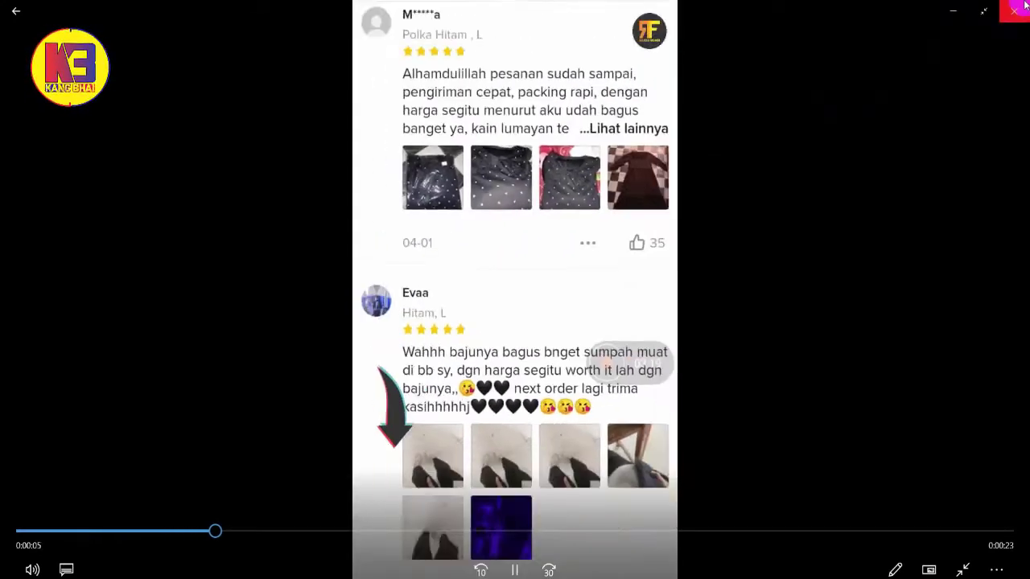
Close the video playback, switch to WhatsApp, leave the image viewer and begin attaching a photo or video to the chat
{"action": "left_click", "coordinate": [1019, 8]}
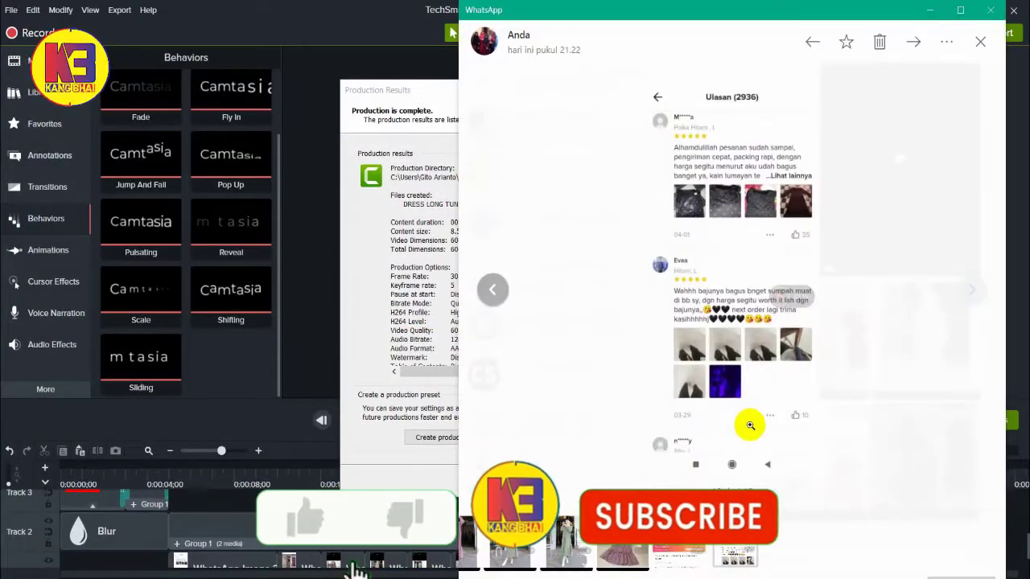
{"action": "left_click", "coordinate": [990, 11]}
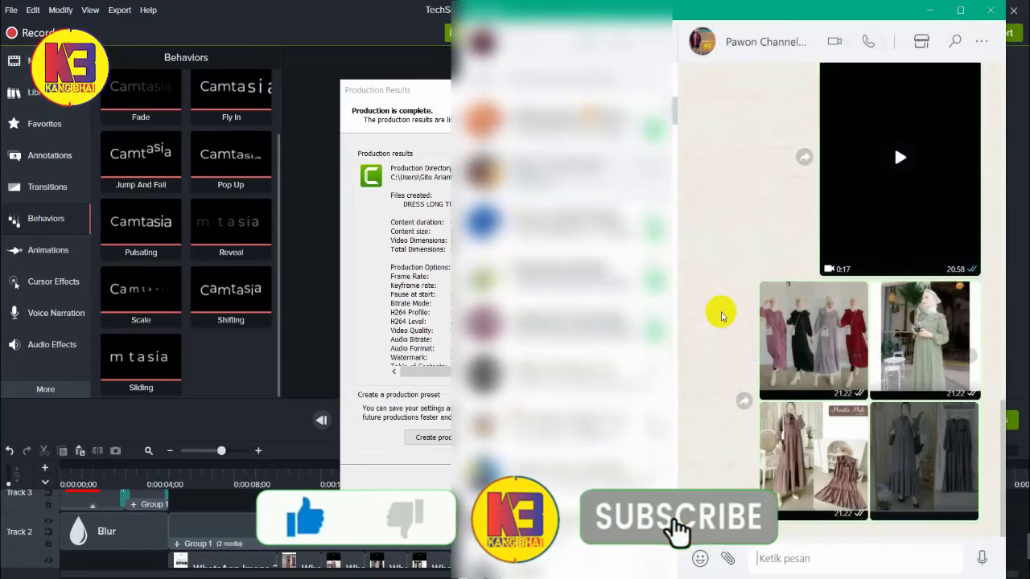
{"action": "left_click", "coordinate": [727, 556]}
{"action": "left_click", "coordinate": [727, 515]}
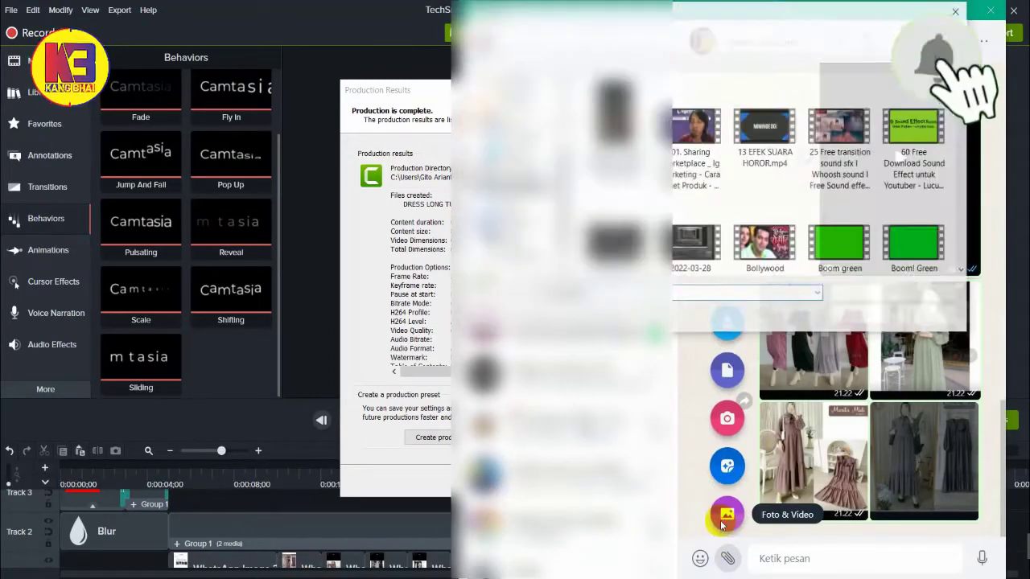
Attach the exported dress video to the chat from the Rafassa Fashion folder under Documents, Camtasia
{"action": "left_click", "coordinate": [509, 171]}
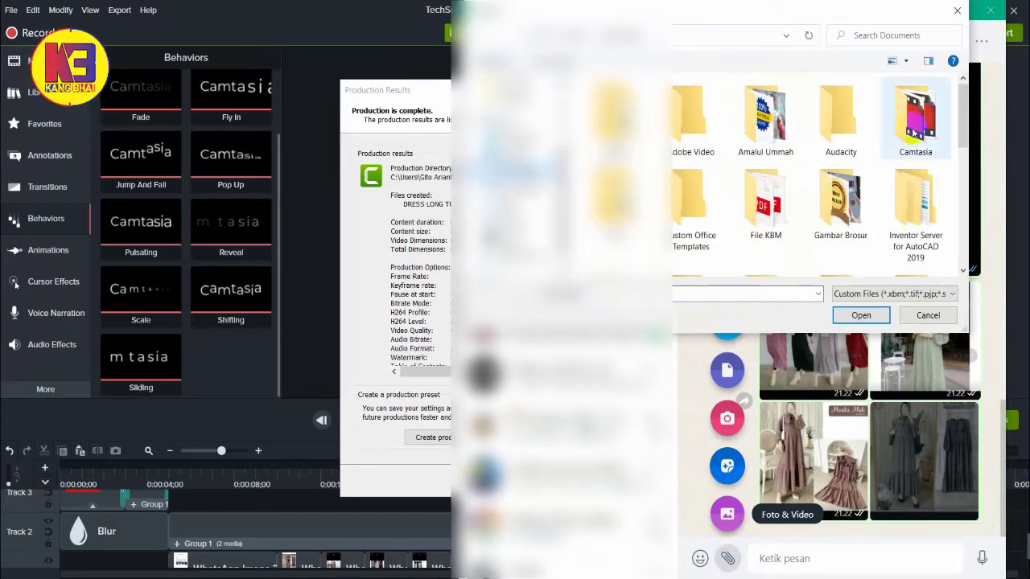
{"action": "left_click", "coordinate": [931, 130]}
{"action": "double_click", "coordinate": [930, 129]}
{"action": "scroll", "coordinate": [689, 158], "scroll_direction": "down", "scroll_amount": 2}
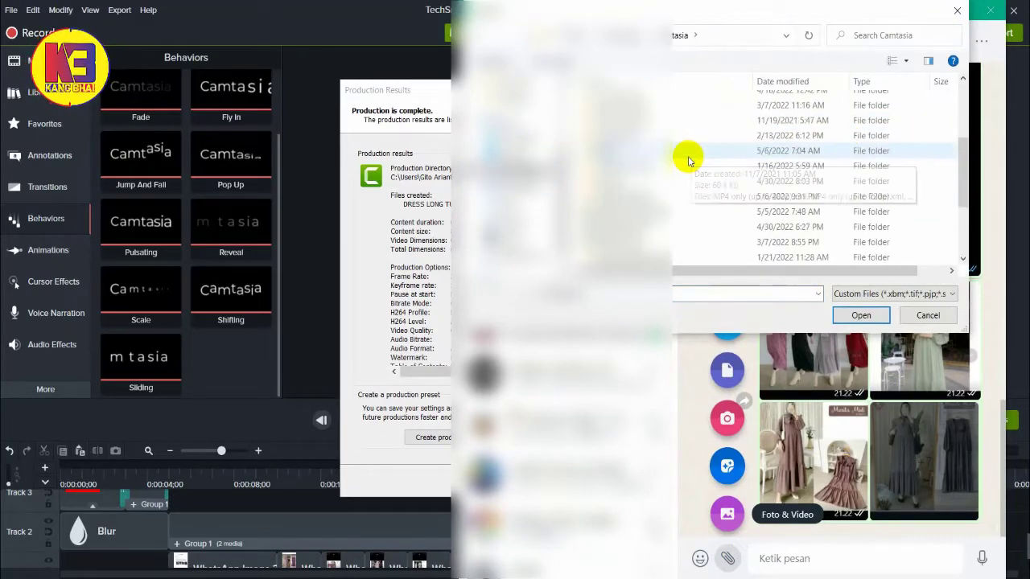
{"action": "double_click", "coordinate": [619, 198]}
{"action": "double_click", "coordinate": [649, 199]}
{"action": "double_click", "coordinate": [603, 137]}
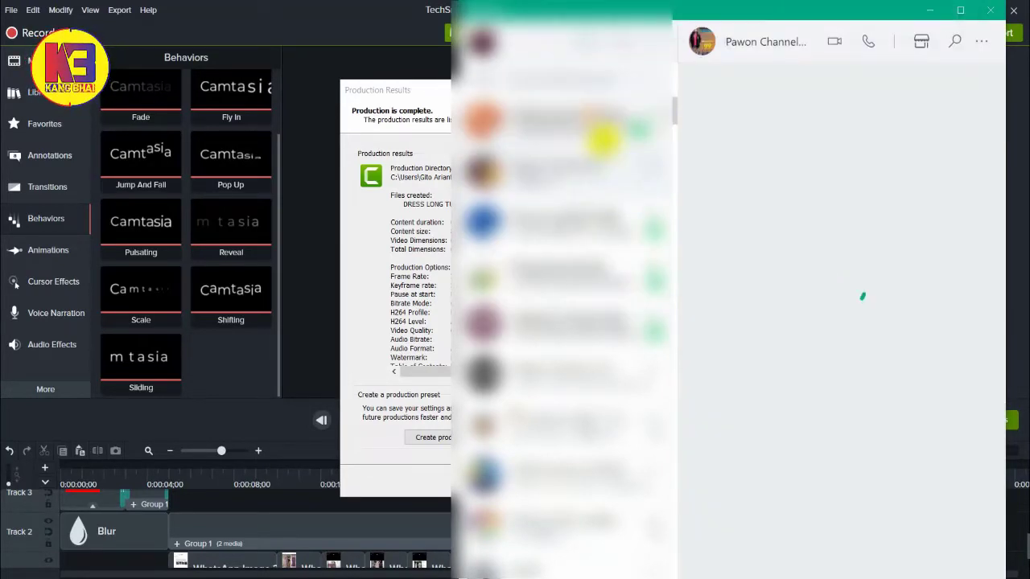
Send the attached video, open the received media album in WhatsApp Business on the phone and get the 0.28 video
{"action": "key", "text": "Return"}
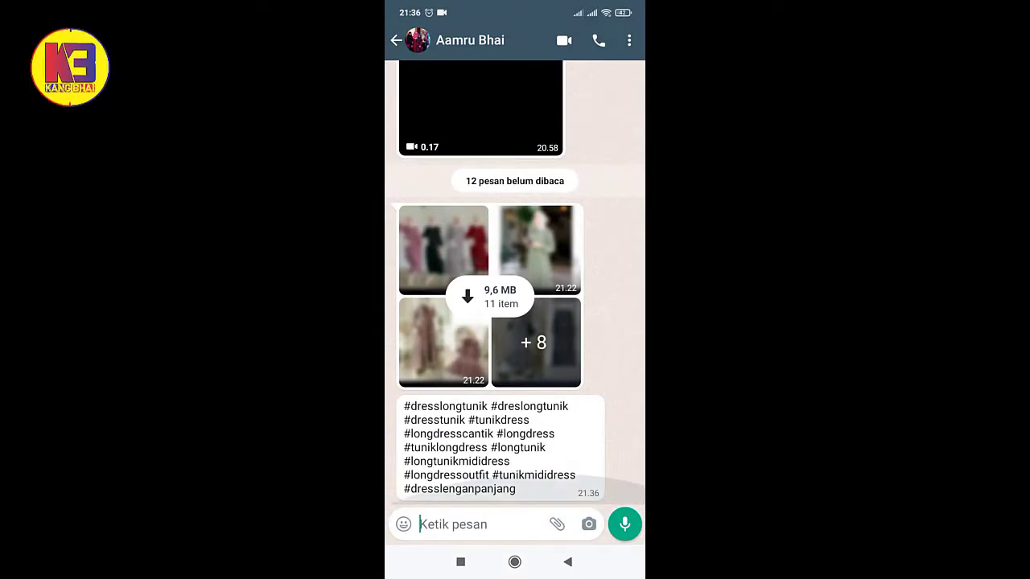
{"action": "scroll", "coordinate": [514, 282], "scroll_direction": "up", "scroll_amount": 1}
{"action": "scroll", "coordinate": [514, 282], "scroll_direction": "down", "scroll_amount": 1}
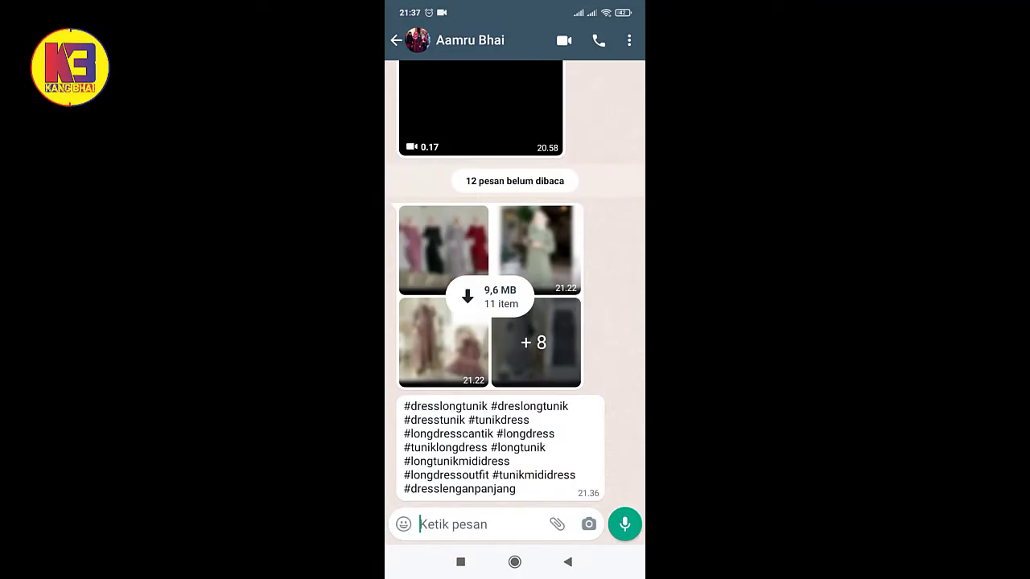
{"action": "left_click", "coordinate": [536, 343]}
{"action": "scroll", "coordinate": [513, 305], "scroll_direction": "down", "scroll_amount": 6}
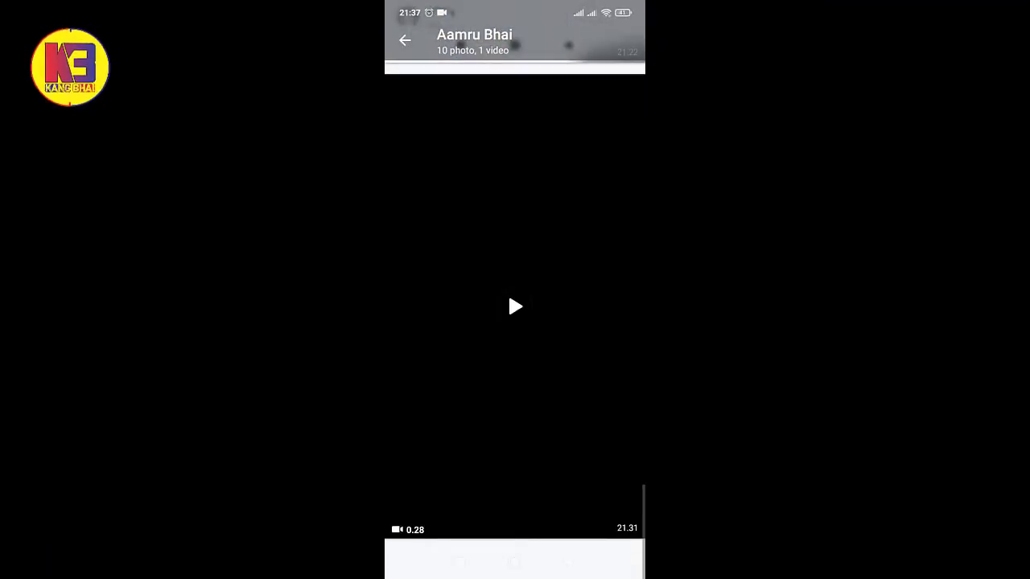
{"action": "left_click", "coordinate": [567, 562]}
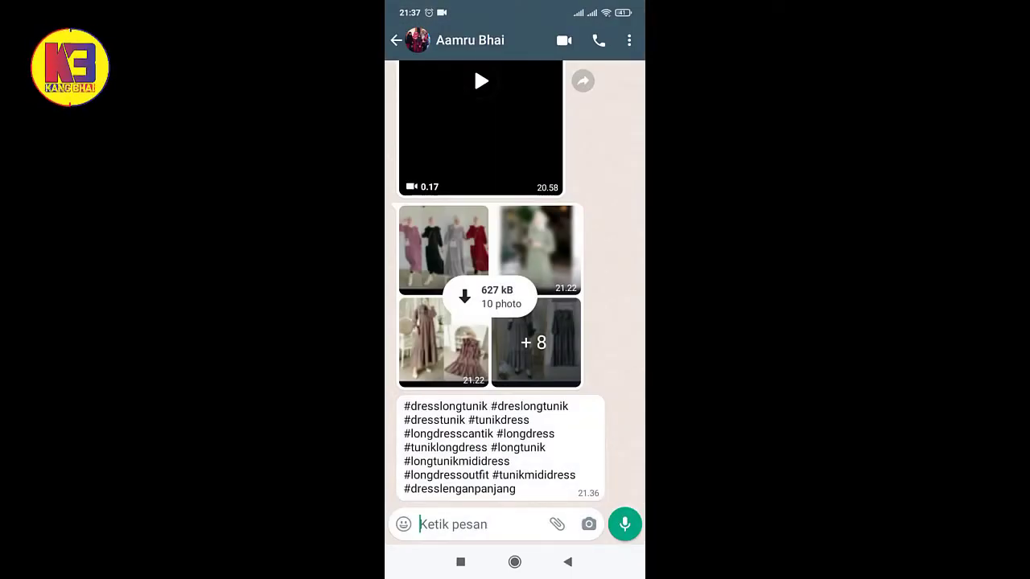
Copy the dress hashtag message from the chat and switch to TikTok
{"action": "left_click", "coordinate": [499, 447]}
{"action": "left_click", "coordinate": [563, 41]}
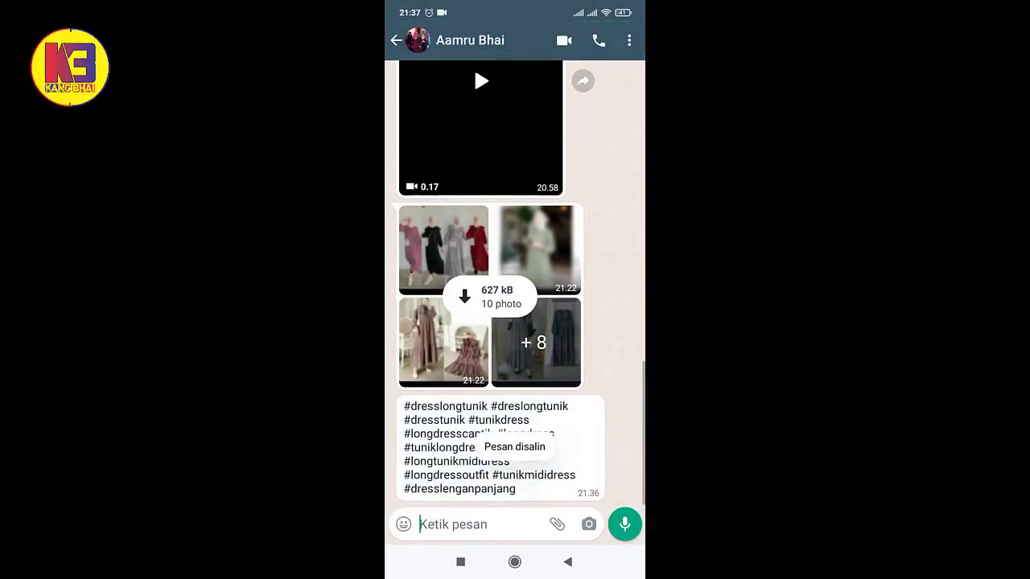
{"action": "left_click", "coordinate": [460, 562]}
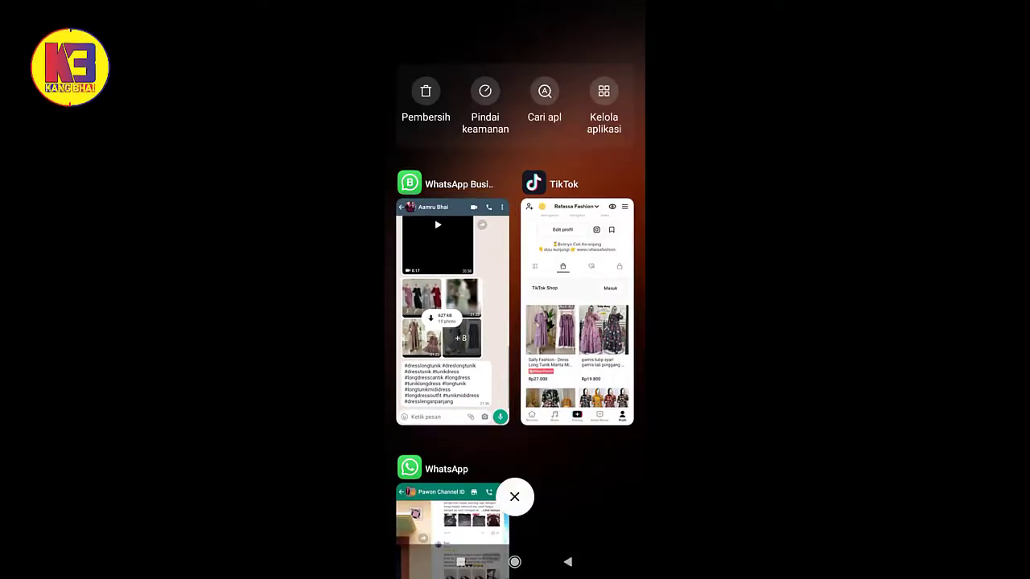
{"action": "left_click", "coordinate": [577, 312]}
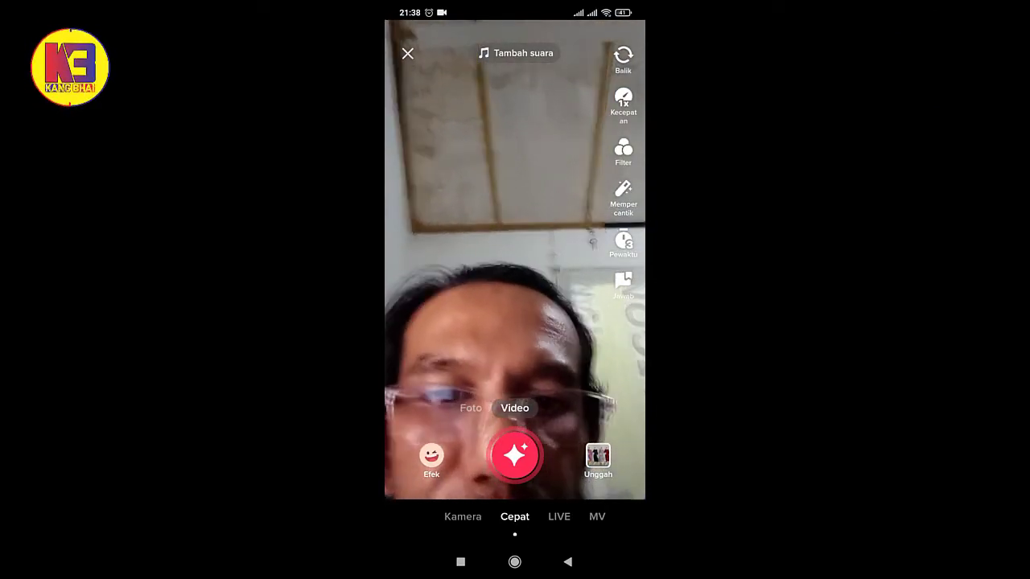
Upload the 00:28 dress video from the phone's gallery to a new post, keeping its full length
{"action": "left_click", "coordinate": [598, 455]}
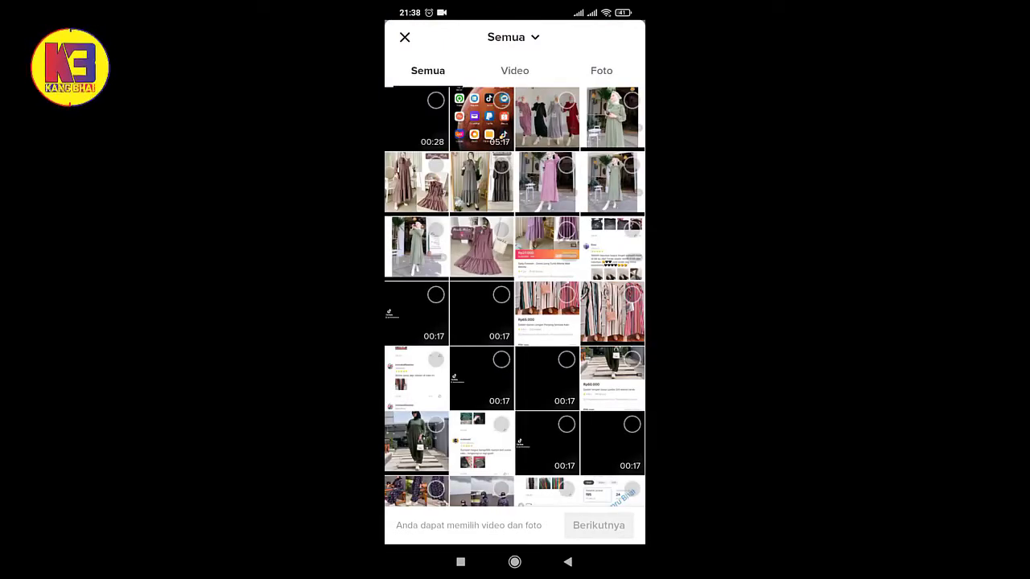
{"action": "left_click", "coordinate": [435, 100]}
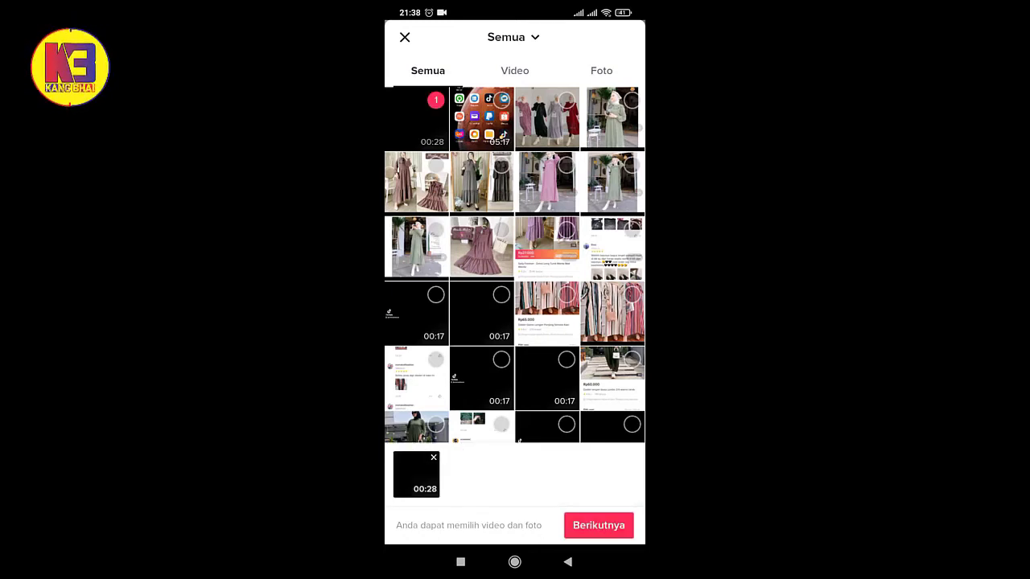
{"action": "left_click", "coordinate": [598, 525]}
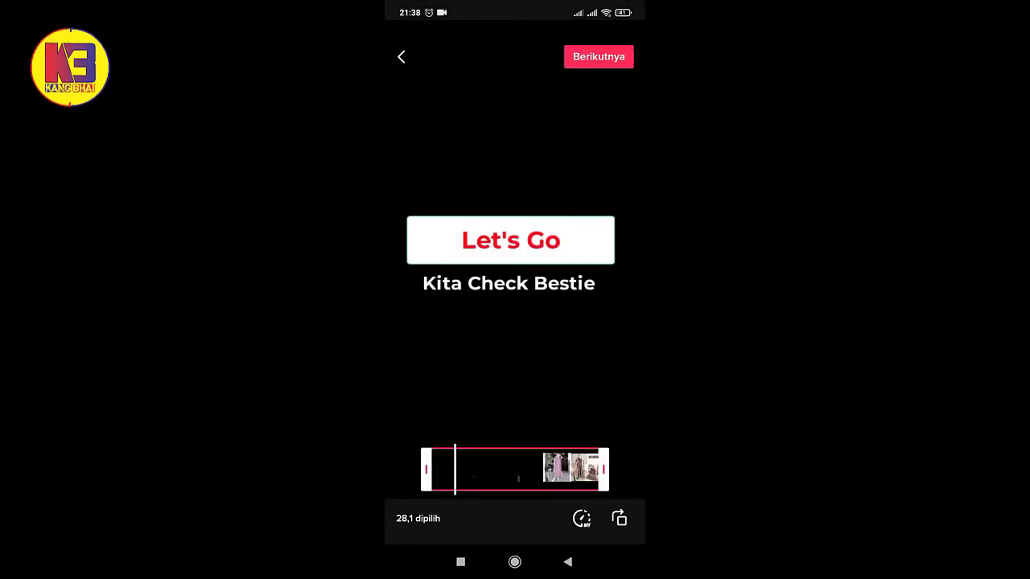
{"action": "left_click", "coordinate": [599, 56]}
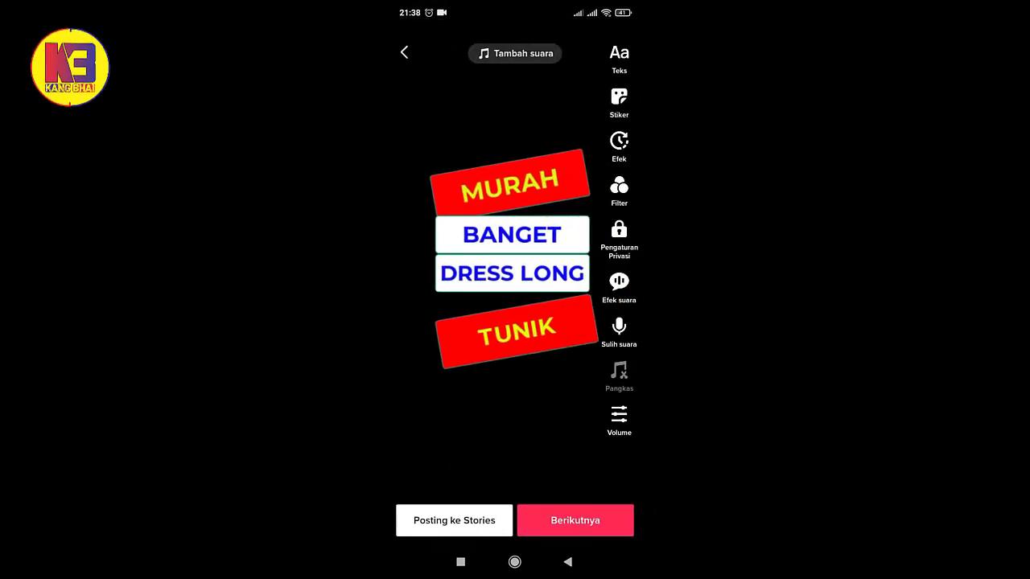
Select Koplo Koplo Remix from the favorite commercial sounds as the video's background sound
{"action": "left_click", "coordinate": [514, 53]}
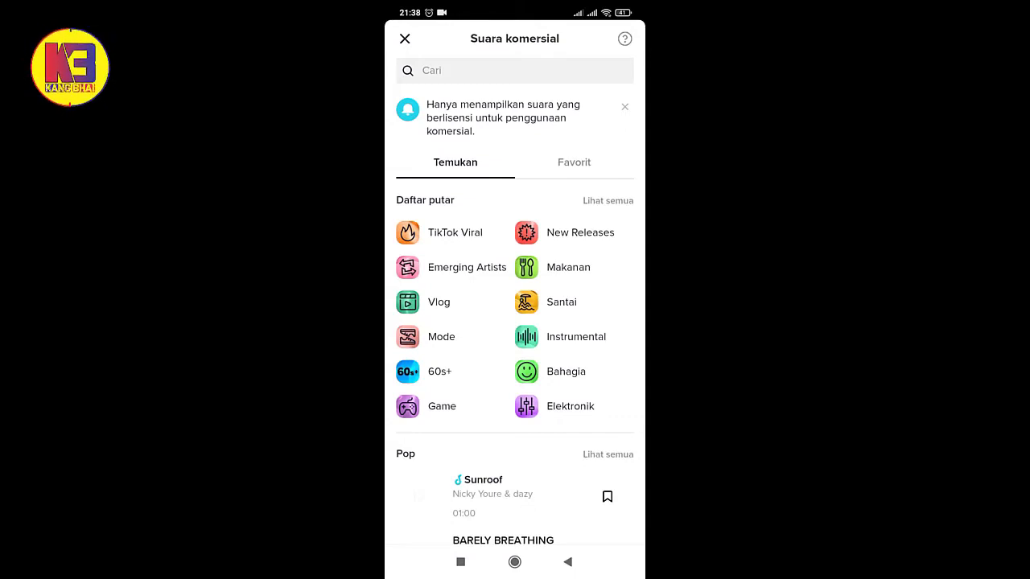
{"action": "left_click", "coordinate": [574, 162]}
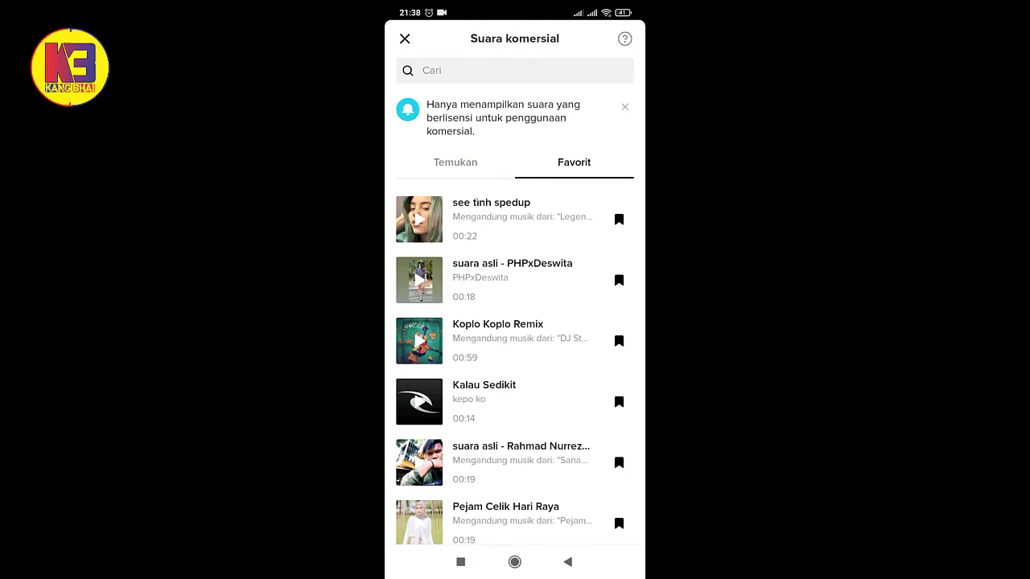
{"action": "left_click", "coordinate": [418, 340]}
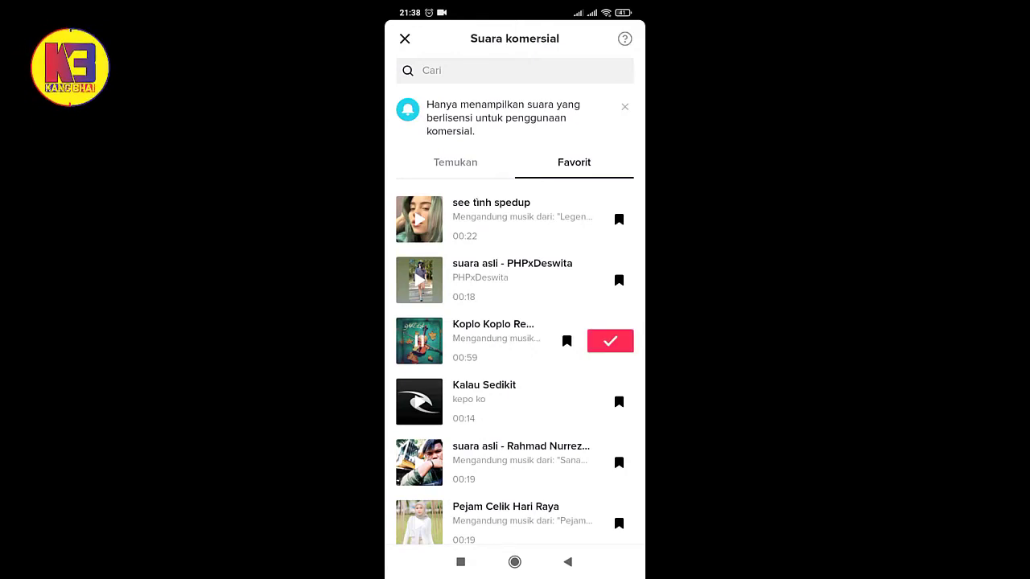